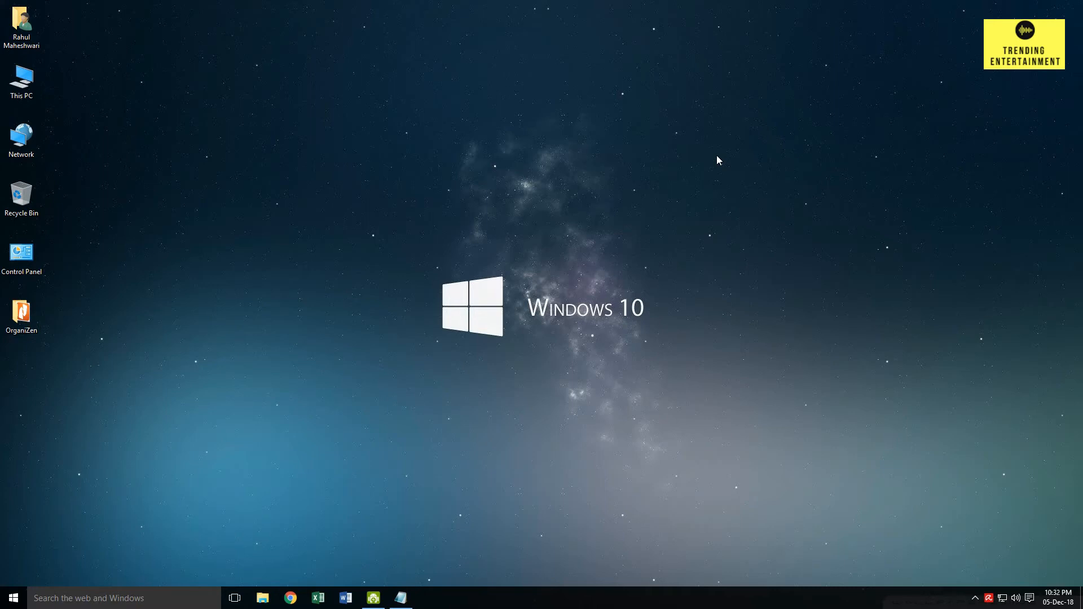
key(super)
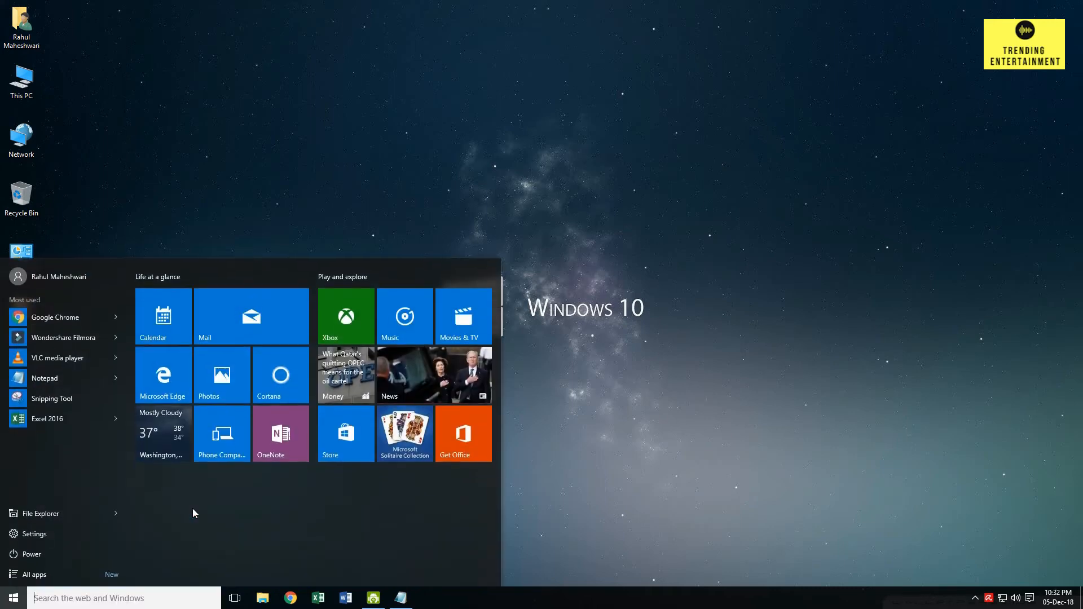
text(excel)
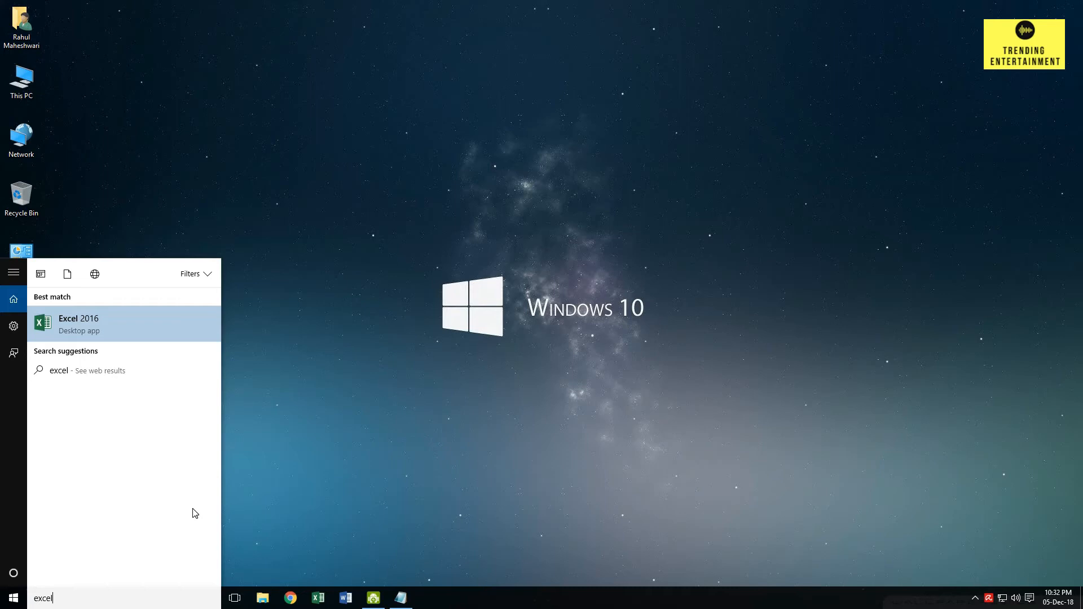
click(138, 320)
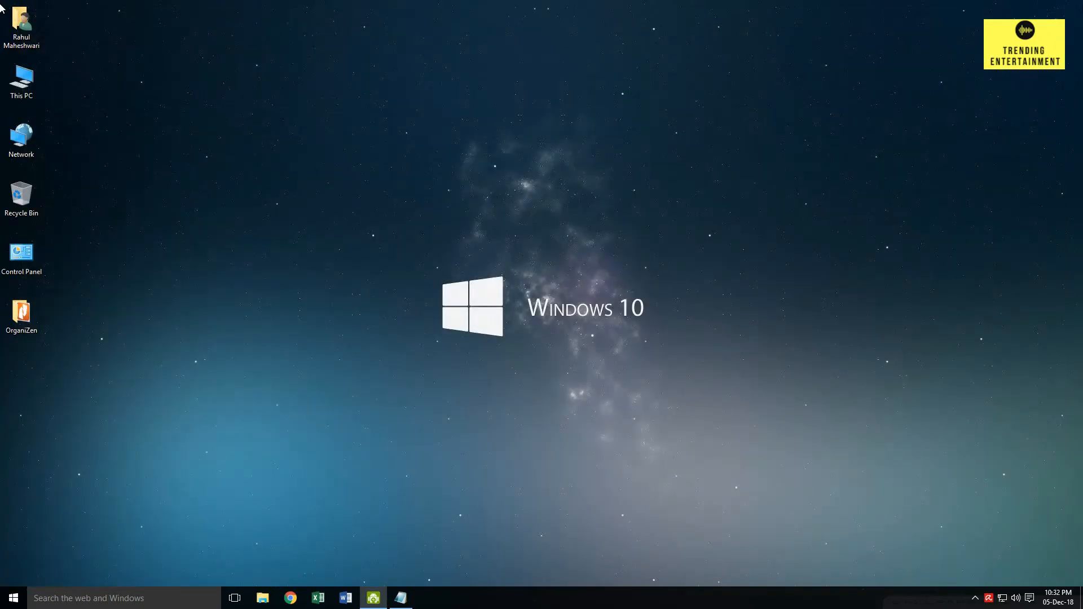
- Launch Excel with the Run command "excel" and create a blank workbook
key(super+r)
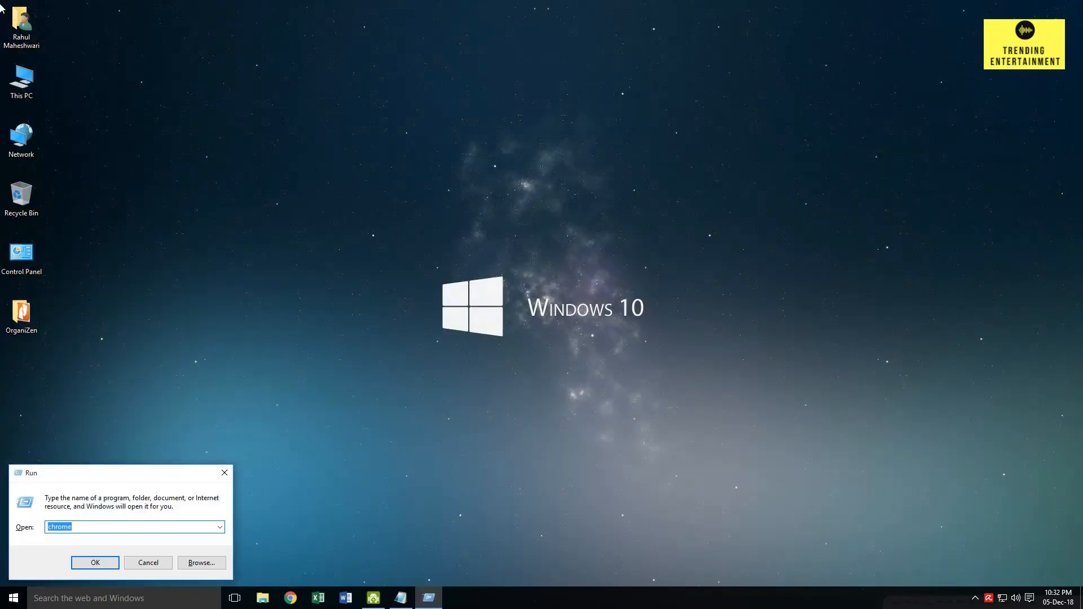
text(excel)
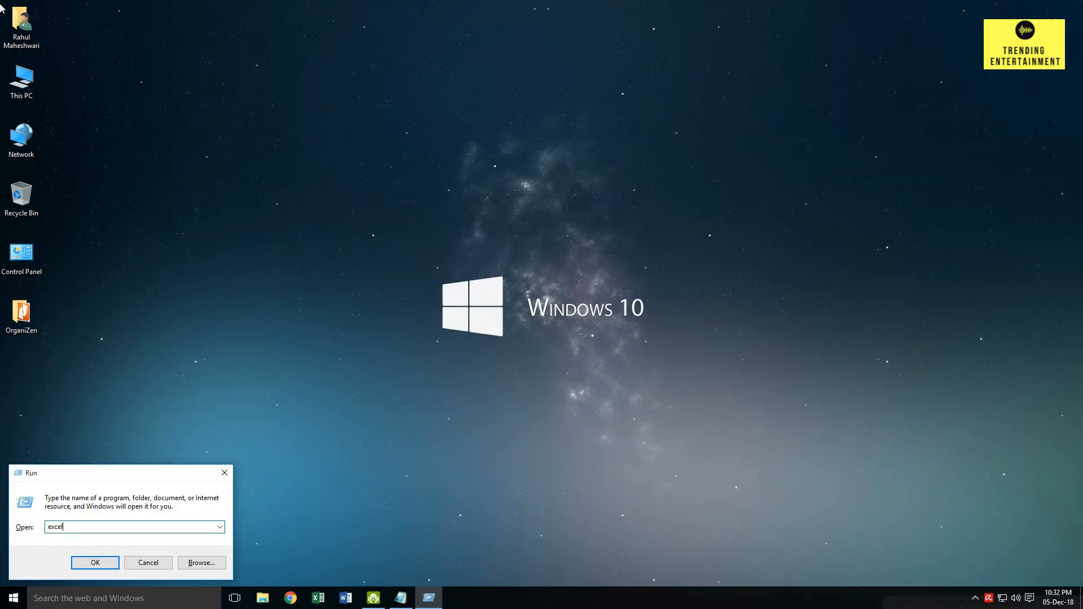
key(Return)
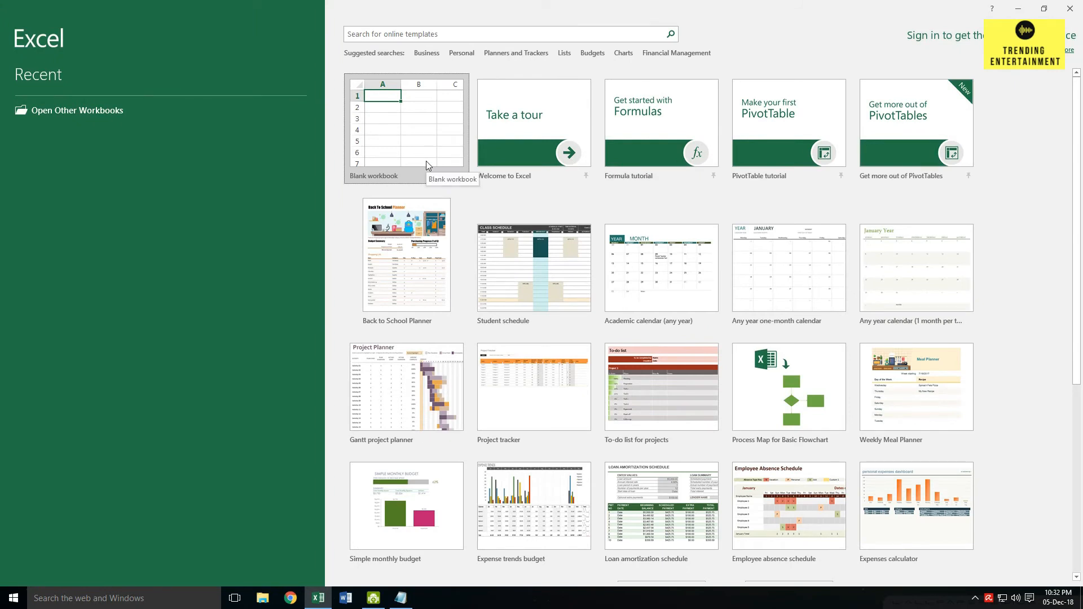
click(425, 161)
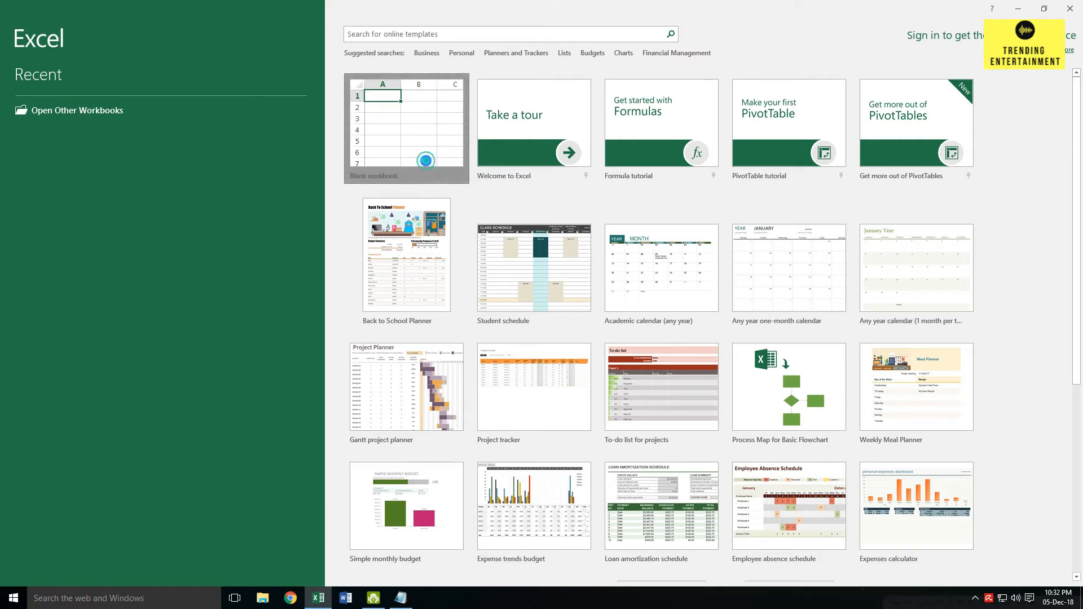
- Copy the whole list of questions from the open Notepad file and paste it into the Excel sheet starting at cell G6
click(401, 599)
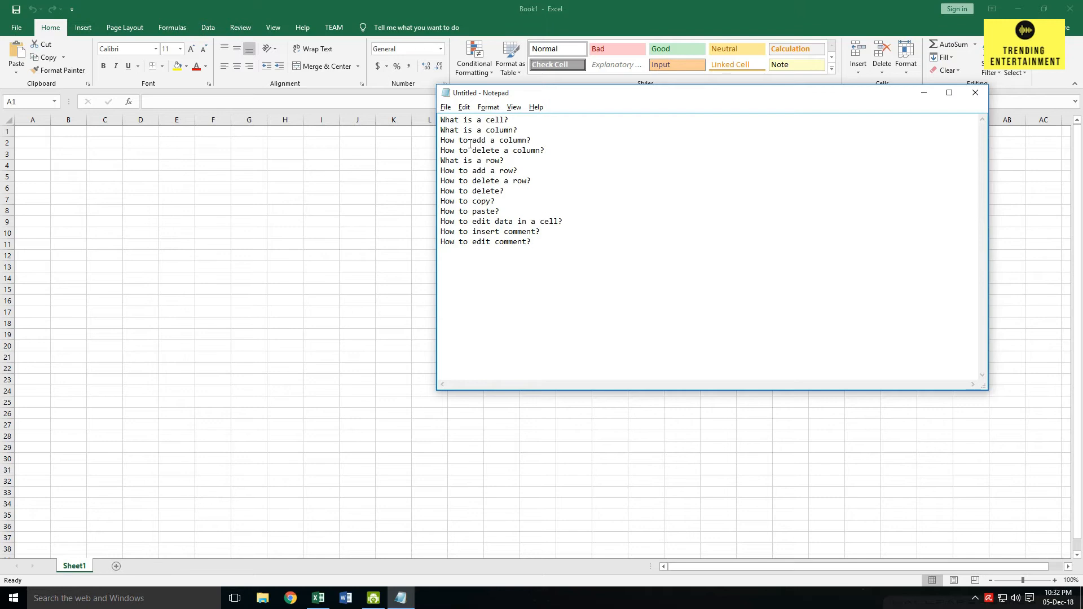
key(ctrl+a)
key(ctrl+c)
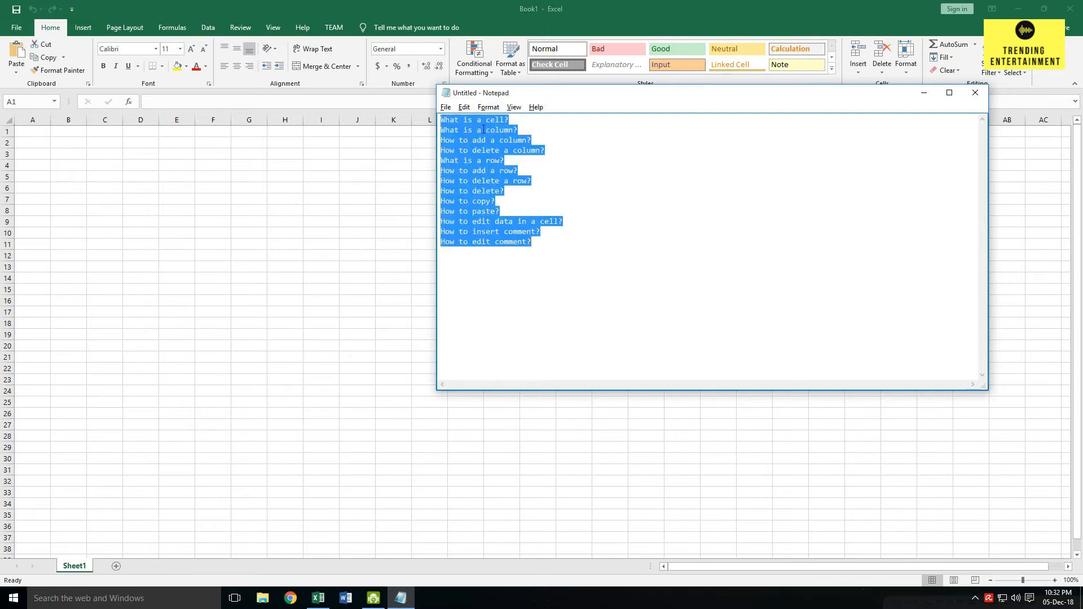
click(44, 134)
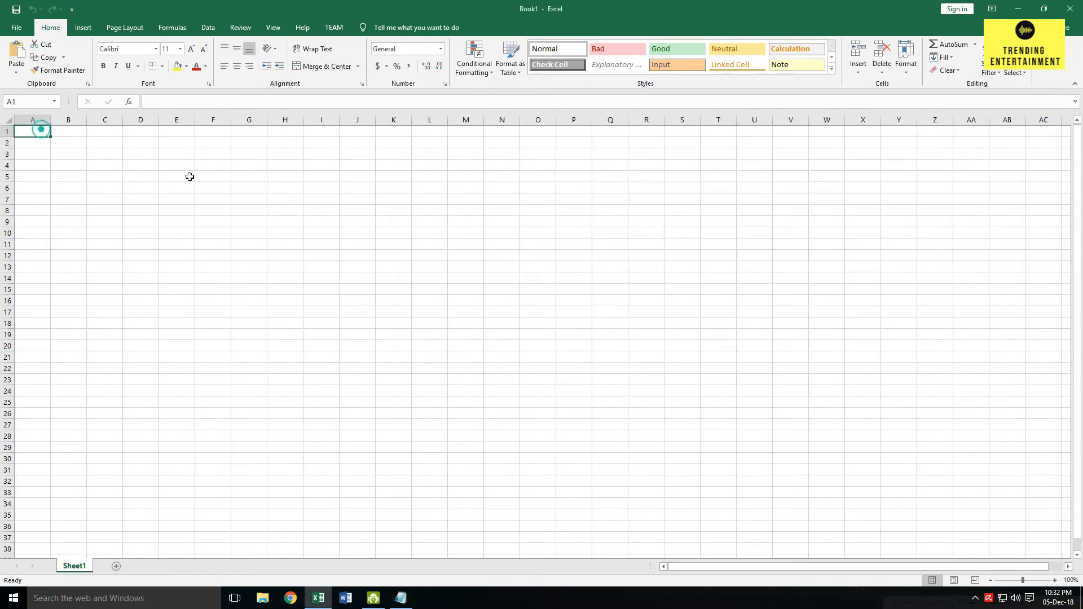
click(248, 193)
key(ctrl+v)
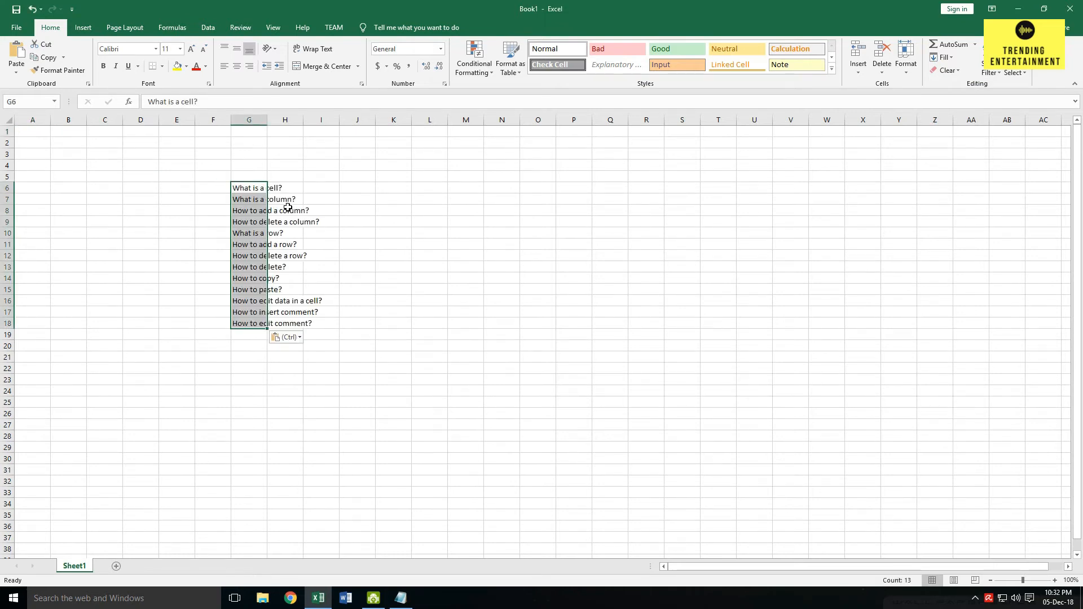
click(342, 219)
- Fill the empty cell L6 with medium gray to demonstrate what a cell is
click(252, 188)
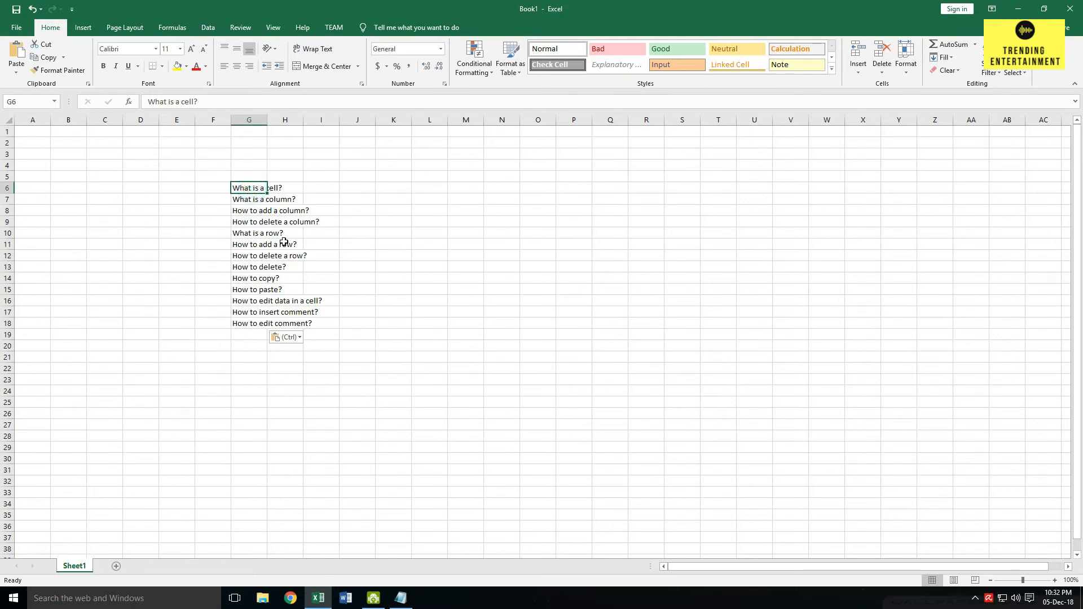
click(431, 188)
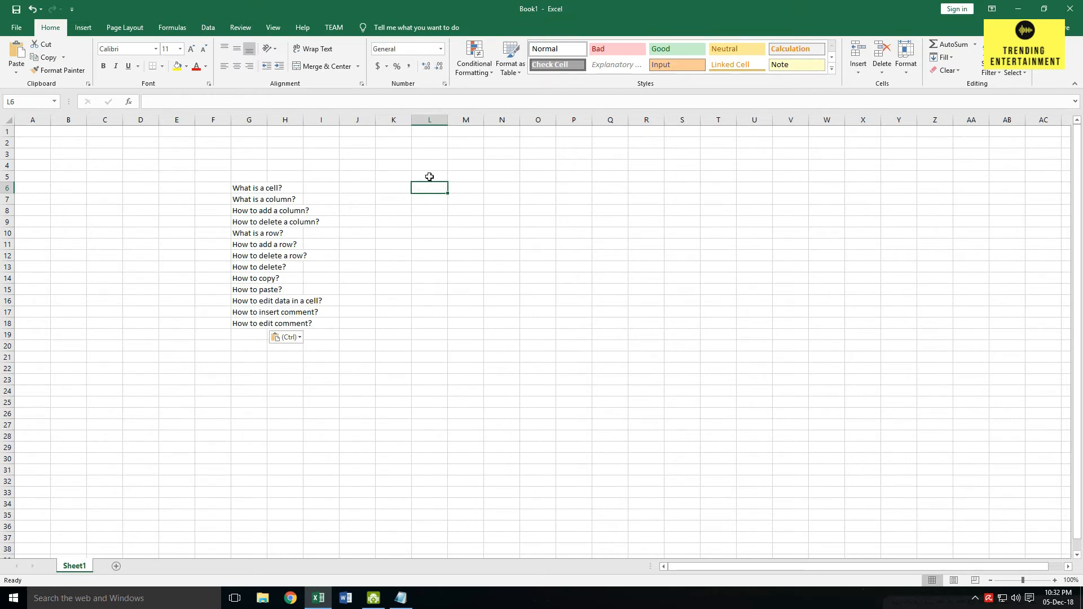
click(185, 69)
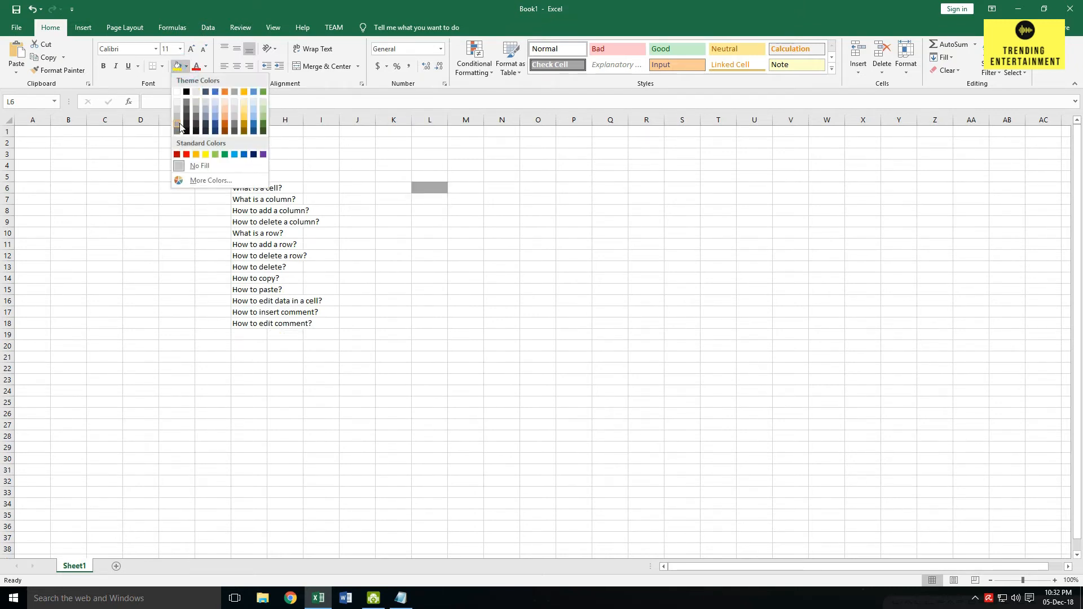
click(178, 123)
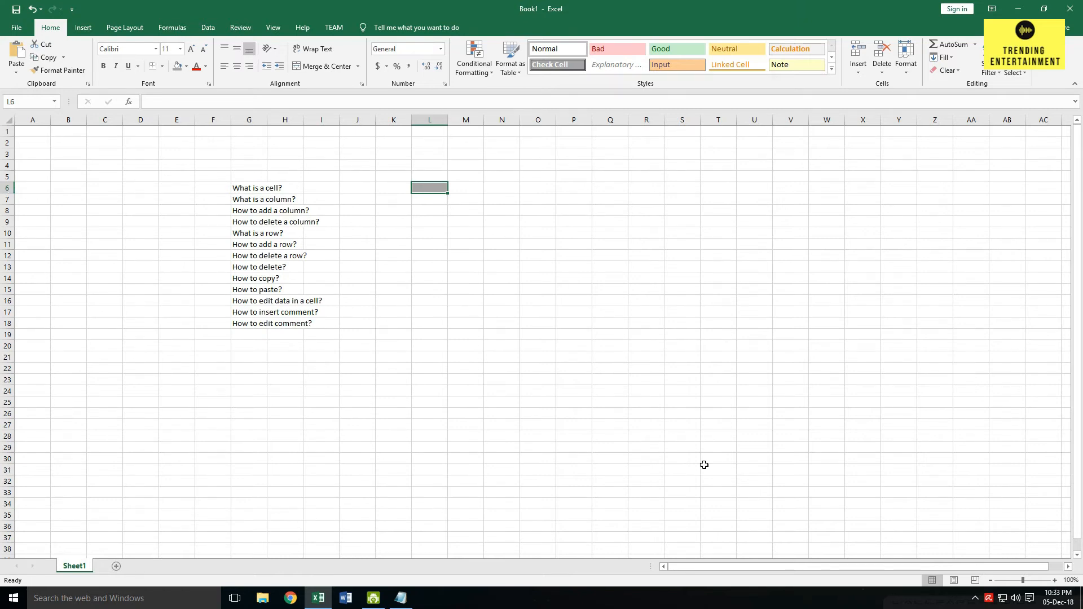
click(726, 368)
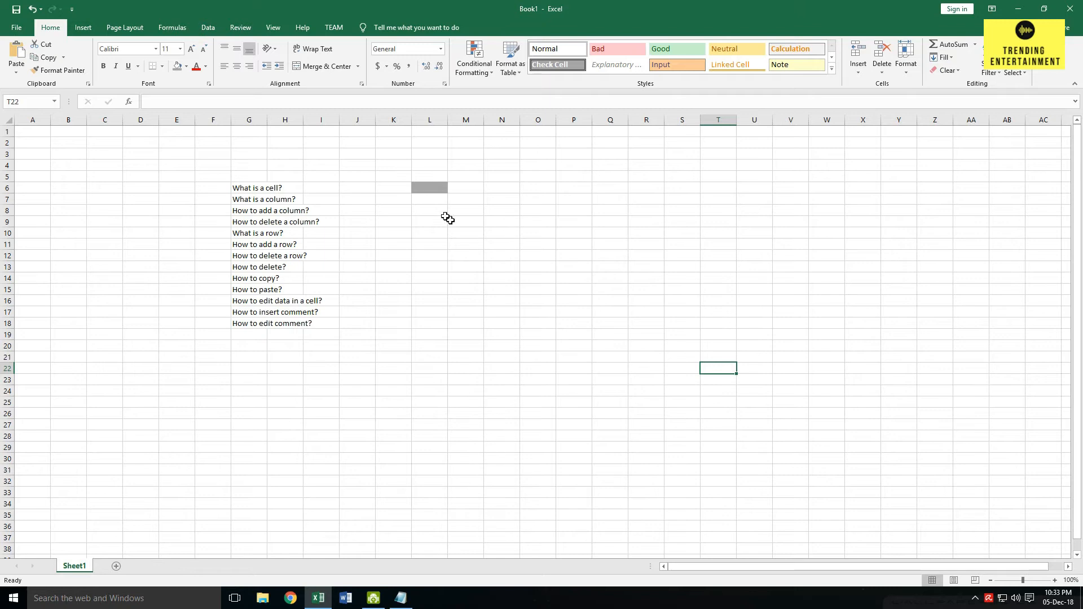
- Mark the "What is a cell?" question in G6 as covered with the lightest gray fill
click(429, 189)
click(239, 186)
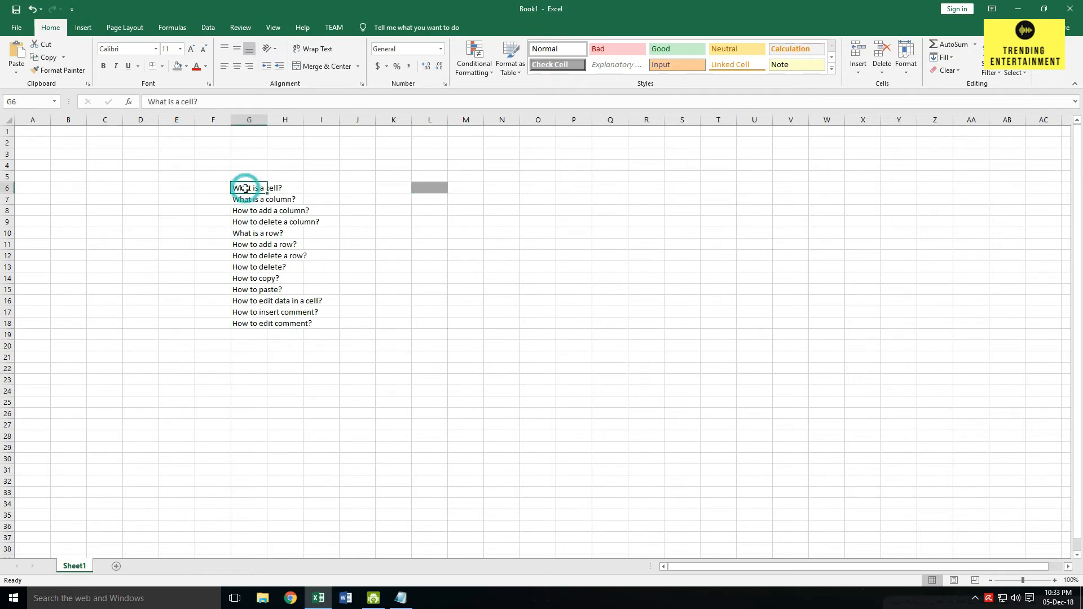
click(186, 67)
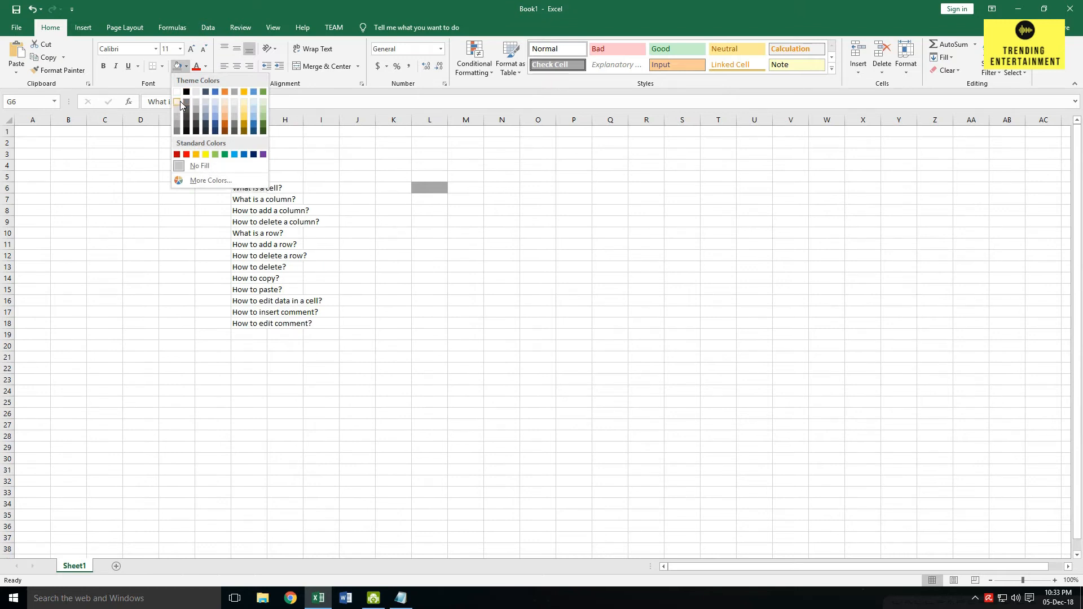
click(180, 101)
key(Down)
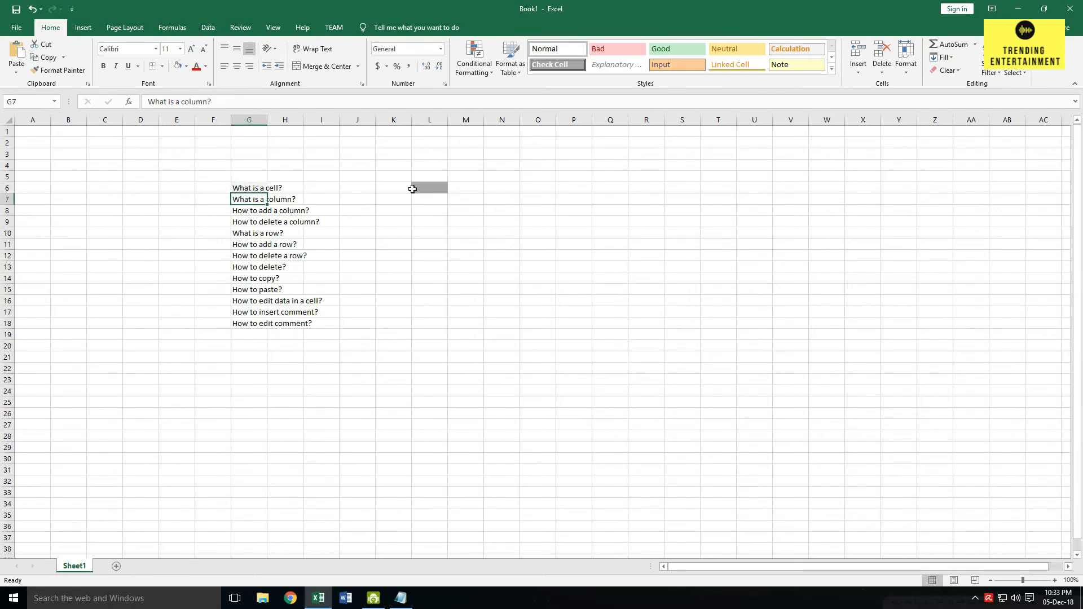
- Clear the formatting of the gray example cell L6
click(434, 191)
key(alt+h)
key(e)
key(f)
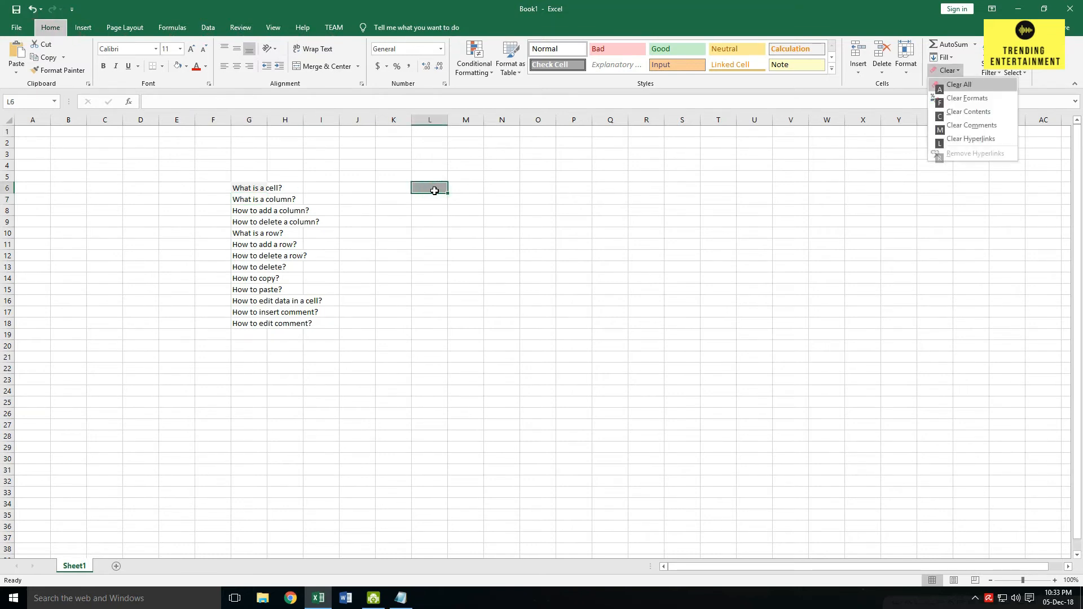
- Go to the "What is a column?" question and highlight whole columns I, J, K, L and N one after another
click(259, 200)
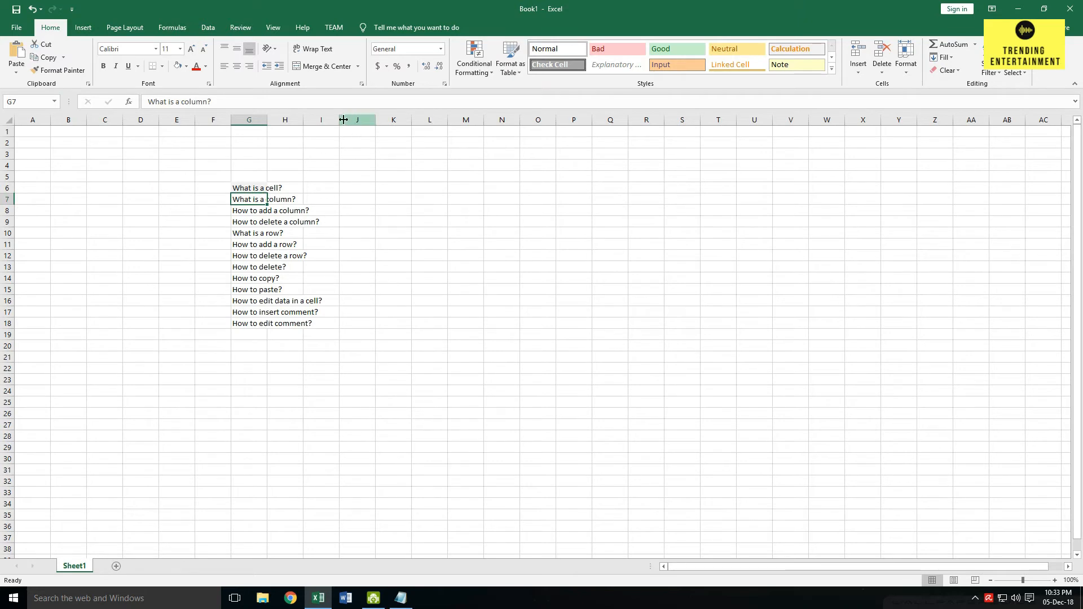
click(330, 119)
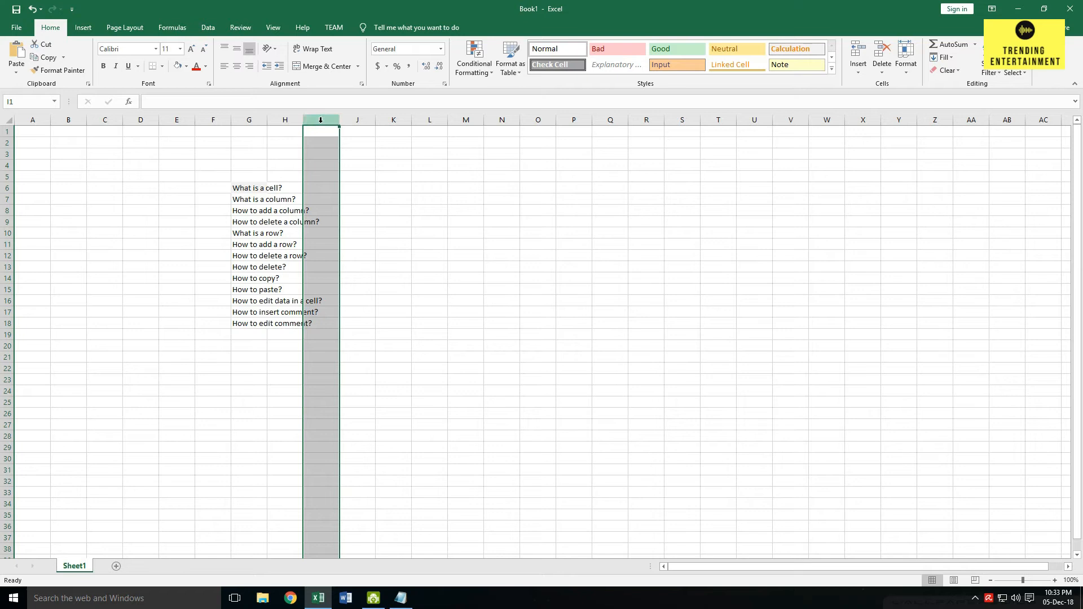
click(357, 120)
click(394, 120)
click(439, 119)
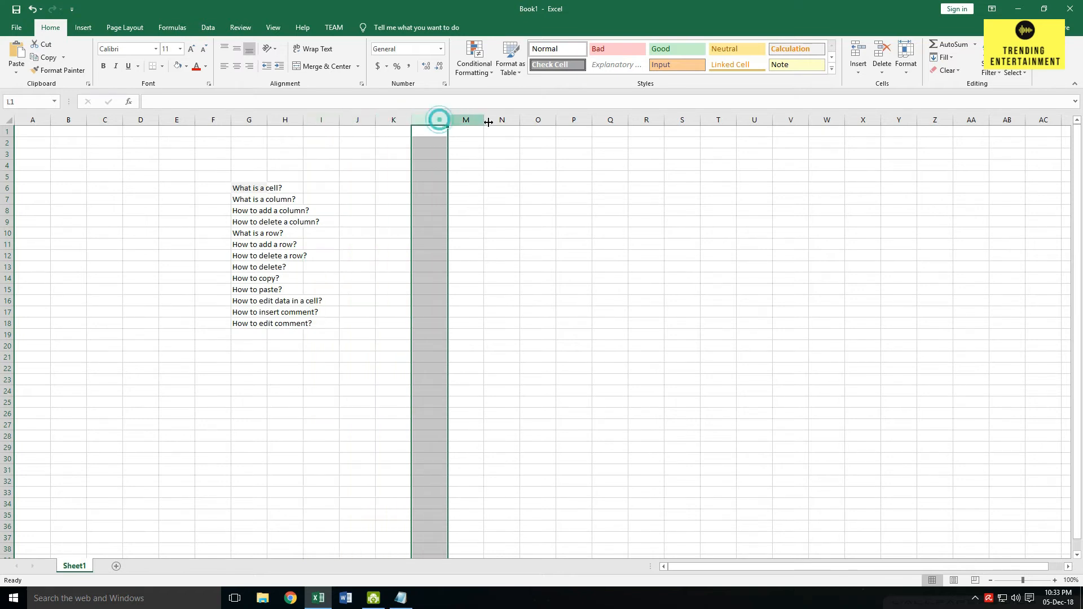
click(495, 119)
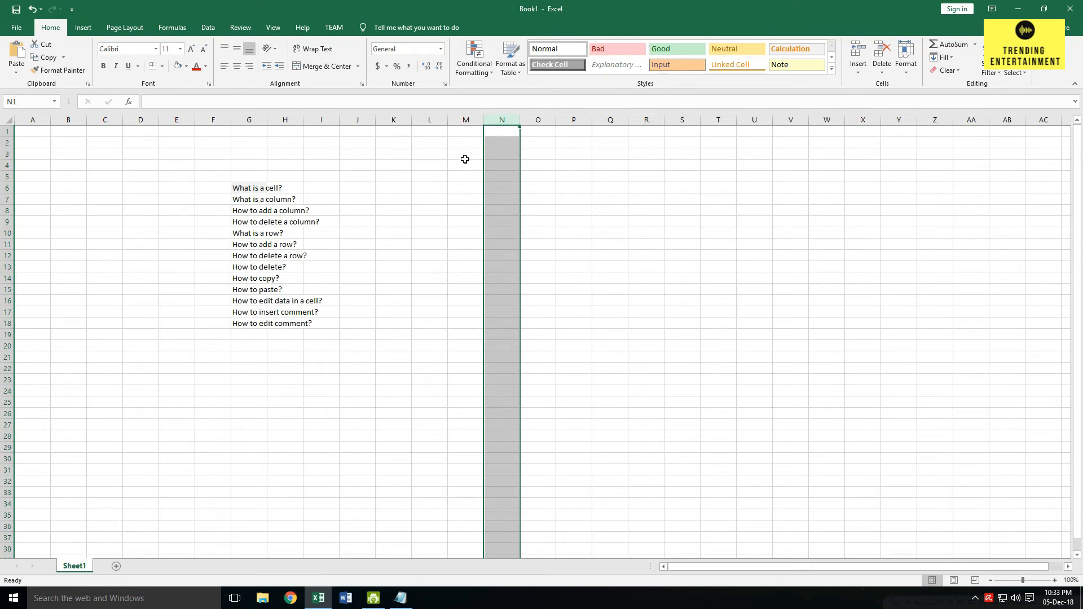
click(443, 178)
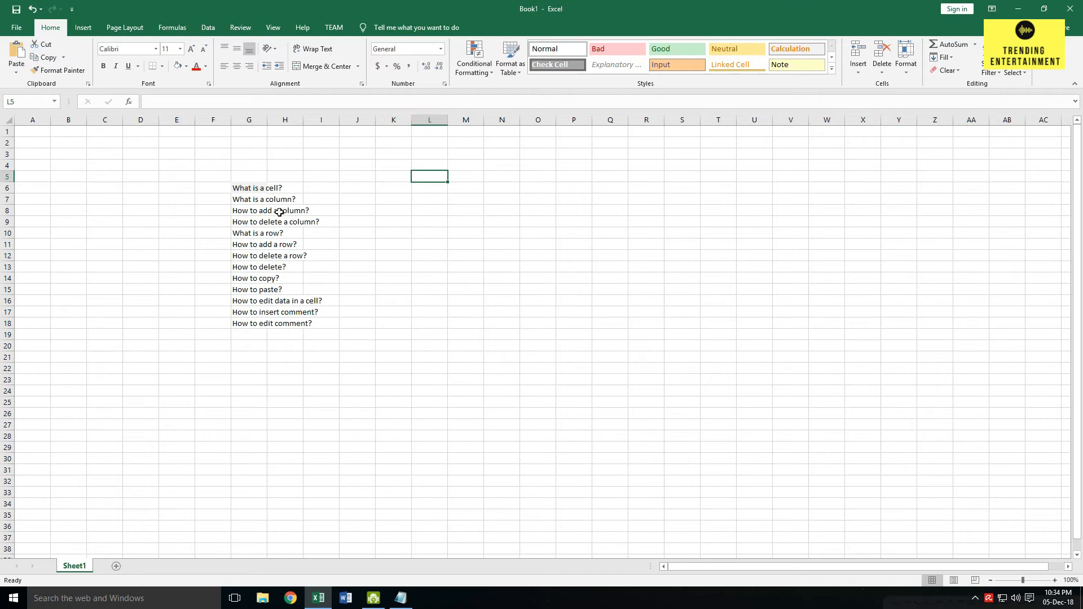
- Go to the "How to add a column?" question in G8 and delete the empty column K
click(258, 211)
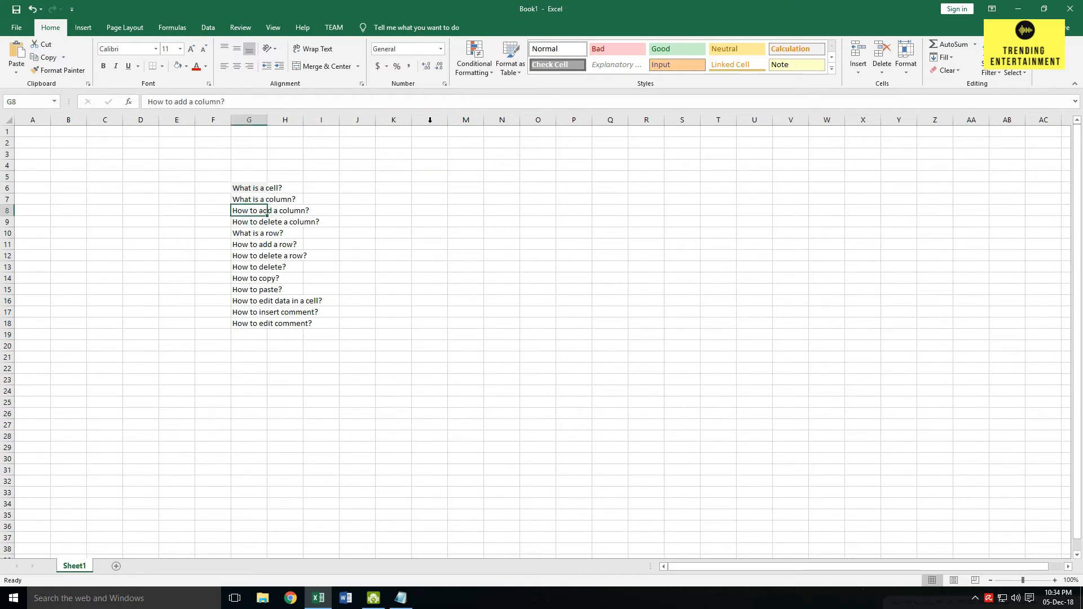
click(397, 119)
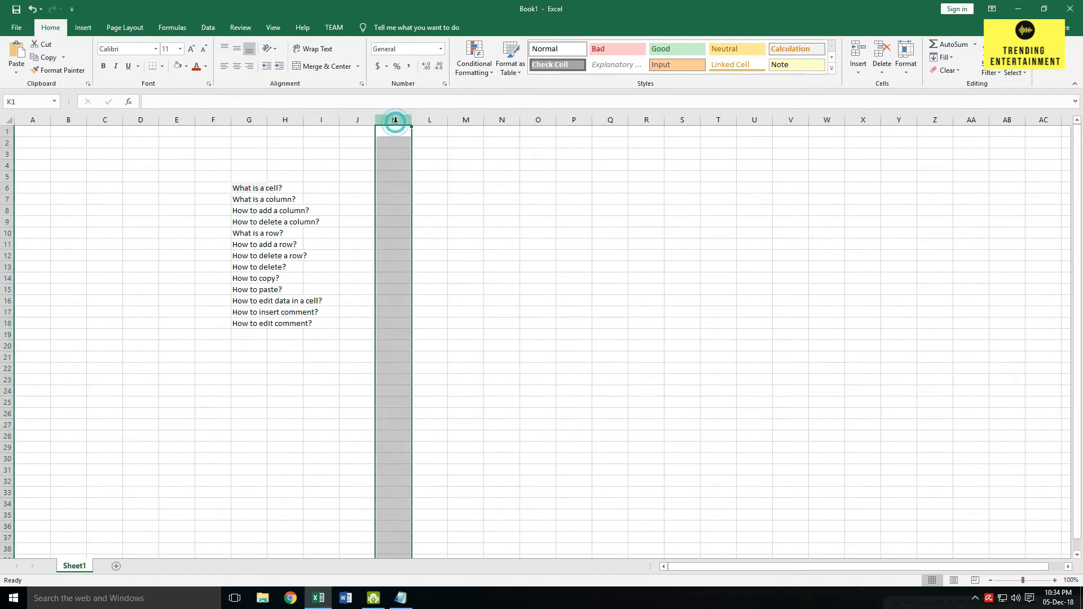
right_click(394, 120)
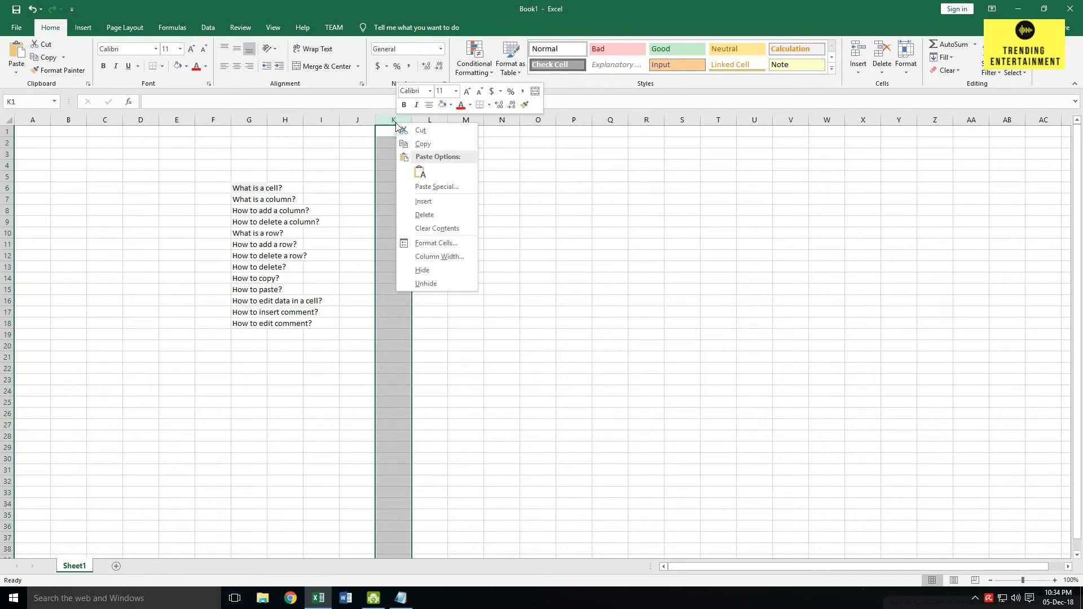
click(442, 215)
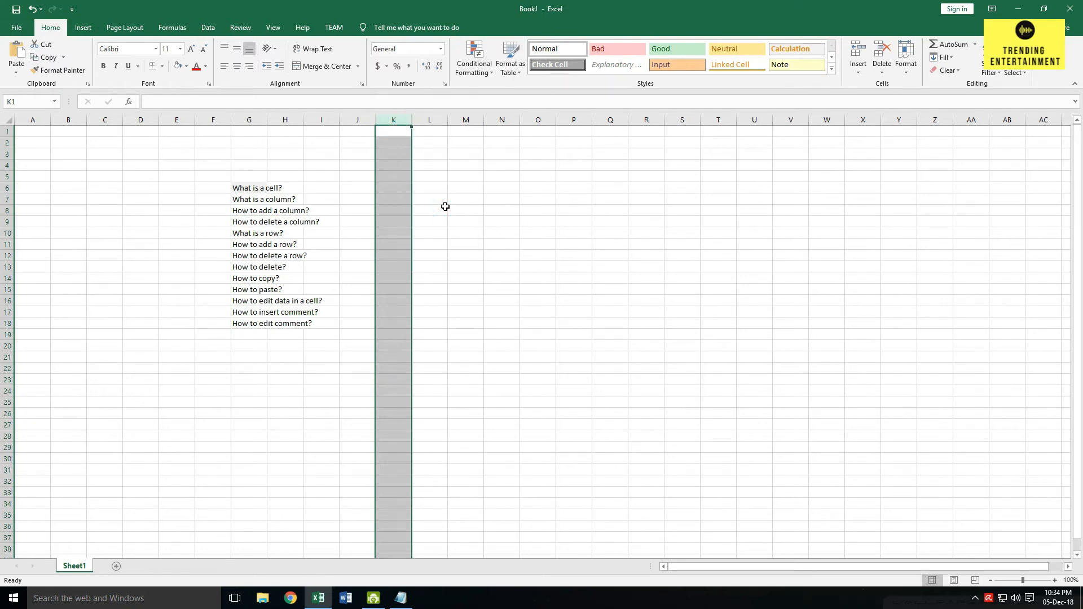
- Enter sample text in column K: "aa" in K6 and K7, and "a" in each cell from K9 to K13
click(399, 187)
text(aa)
key(Return)
text(aa)
key(Return)
key(Return)
text(a a a a a)
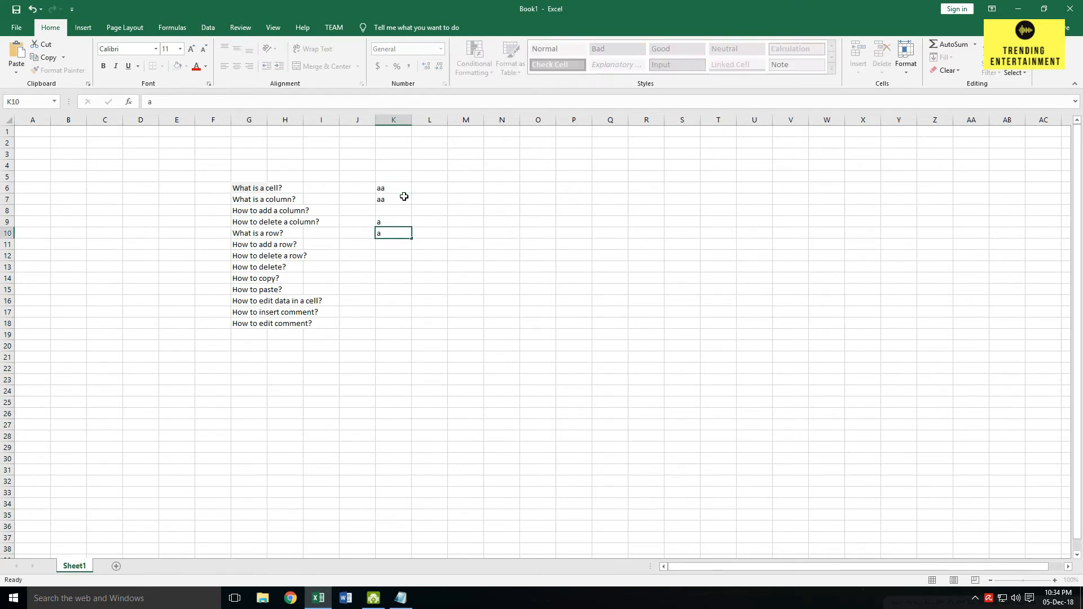
- Insert a new empty column before the sample text in column K
click(383, 120)
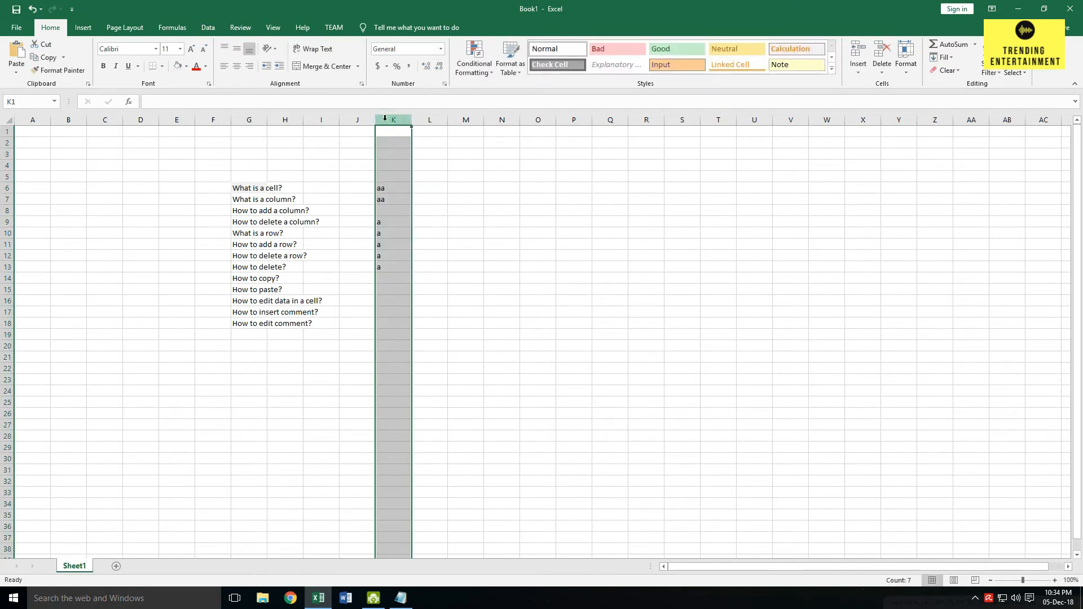
right_click(391, 119)
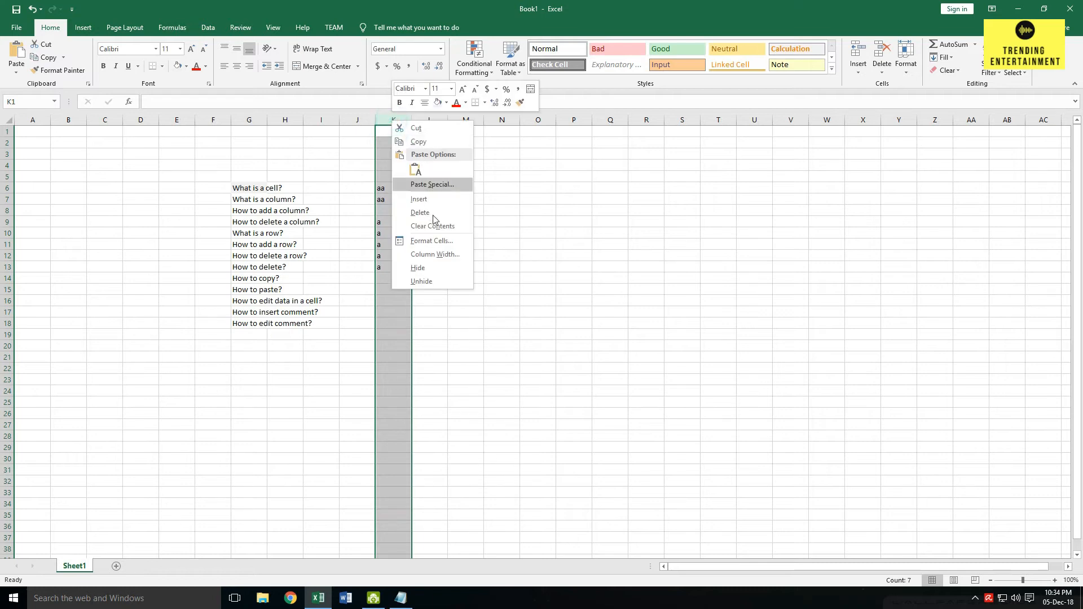
click(428, 199)
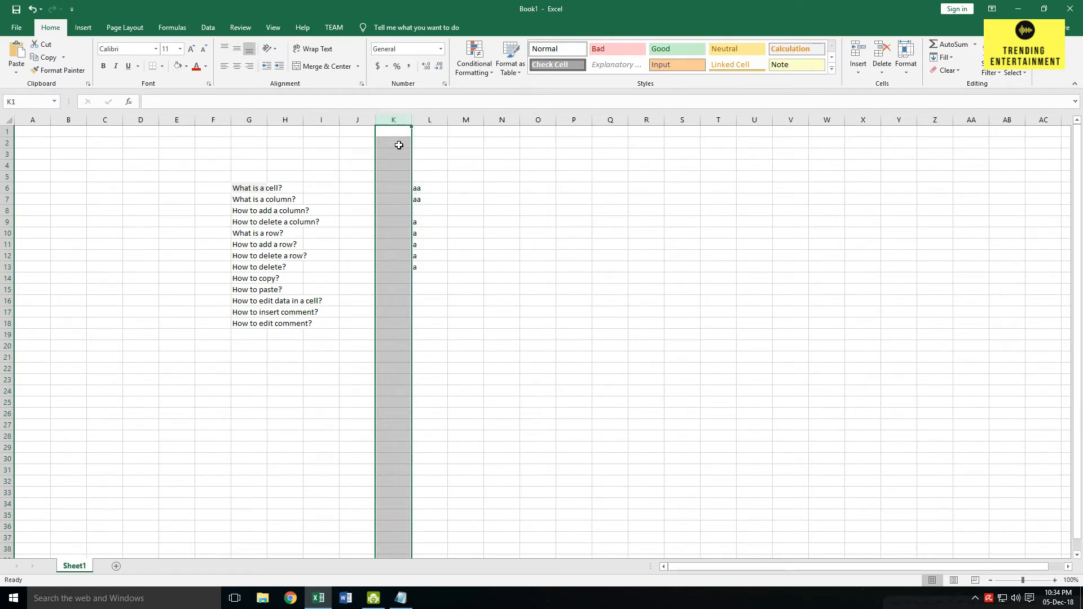
click(436, 151)
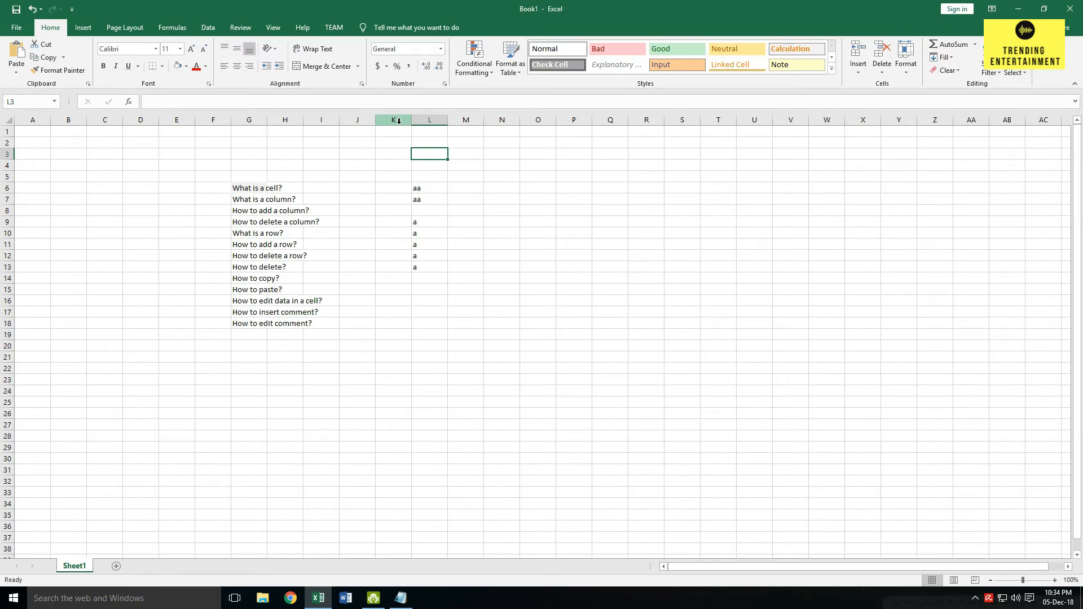
- Delete the empty column K, and delete the sample text column that moves into its place
click(398, 120)
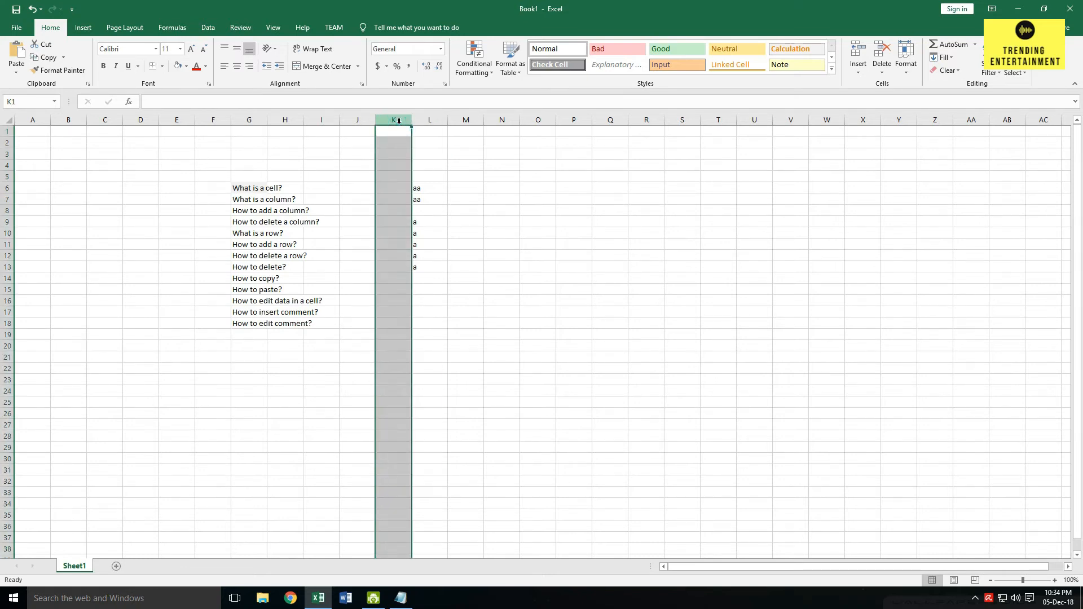
right_click(398, 121)
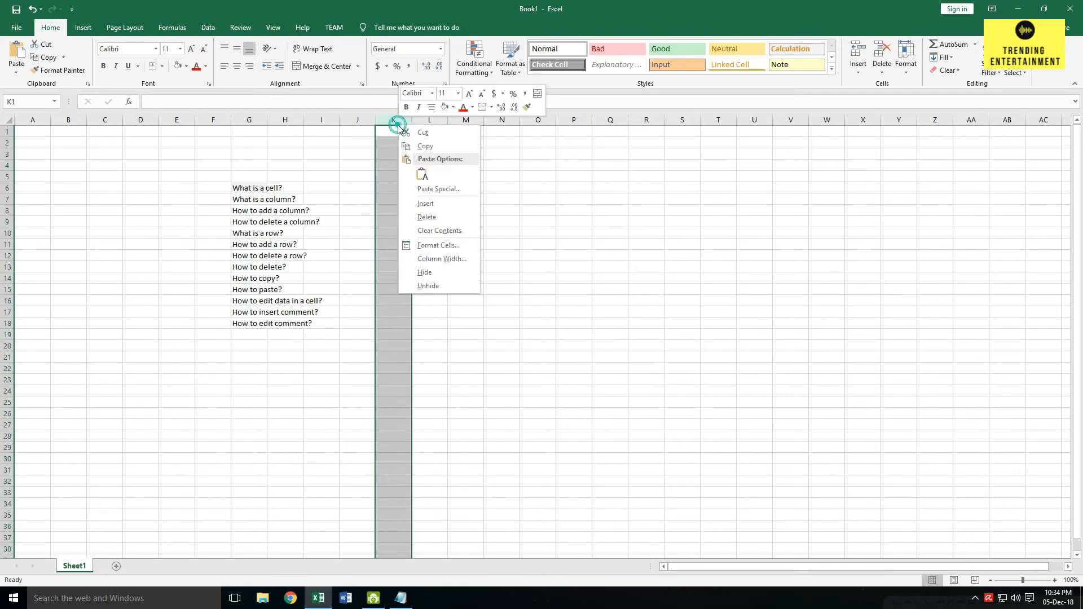
click(431, 214)
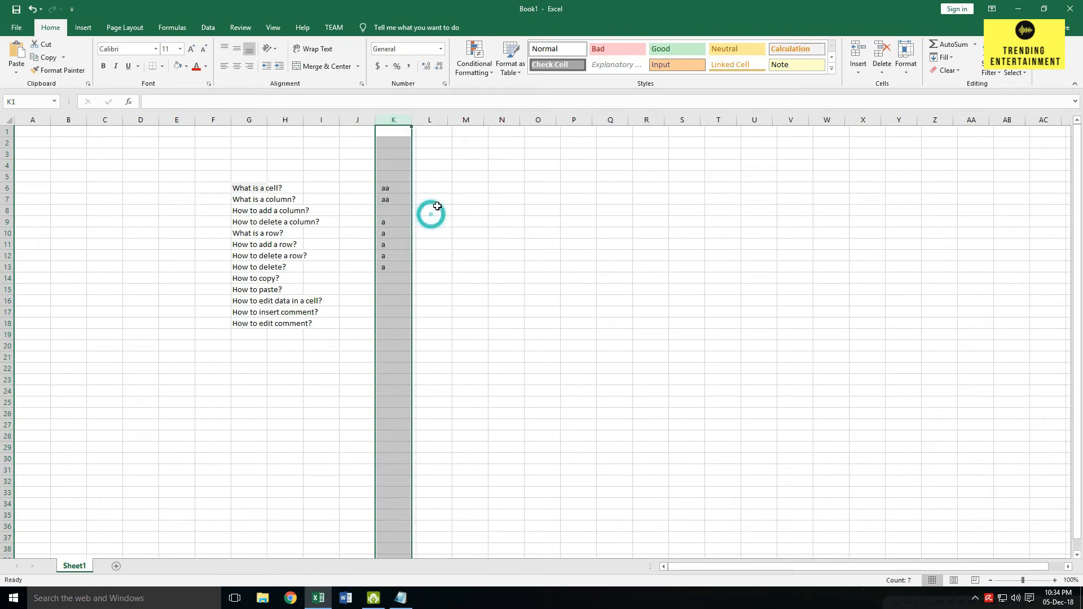
right_click(402, 117)
click(446, 210)
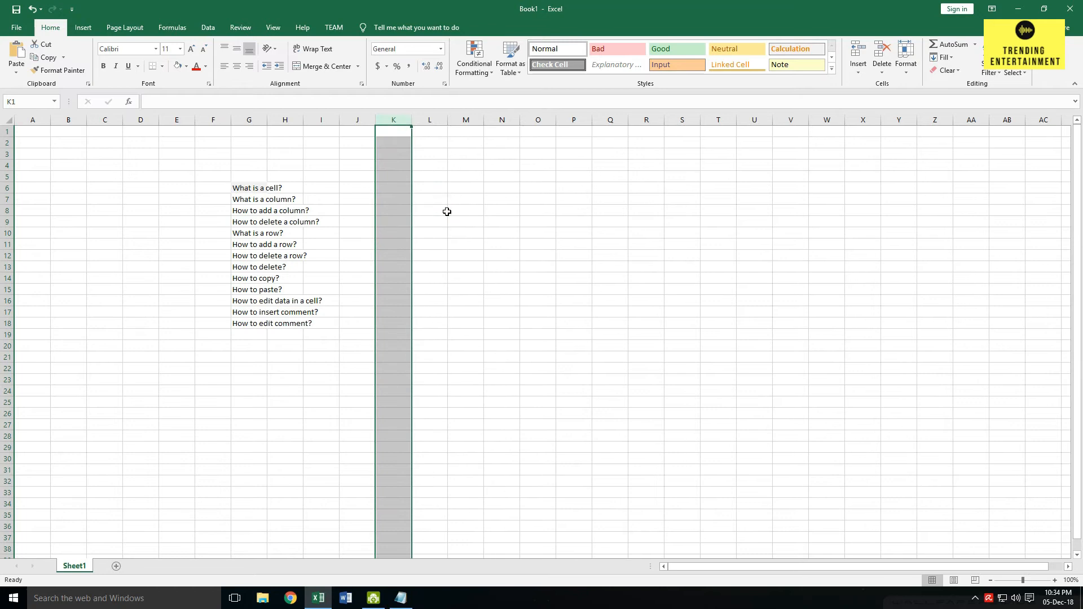
- Go through the questions in column G to "What is a row?" in G10 and highlight the whole of row 5
click(238, 190)
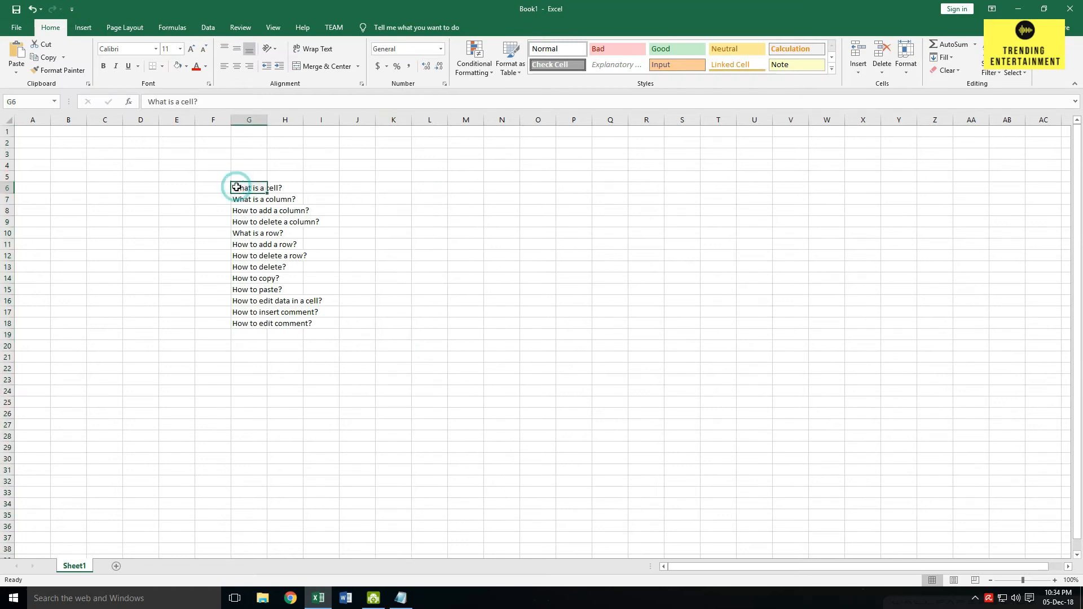
click(249, 202)
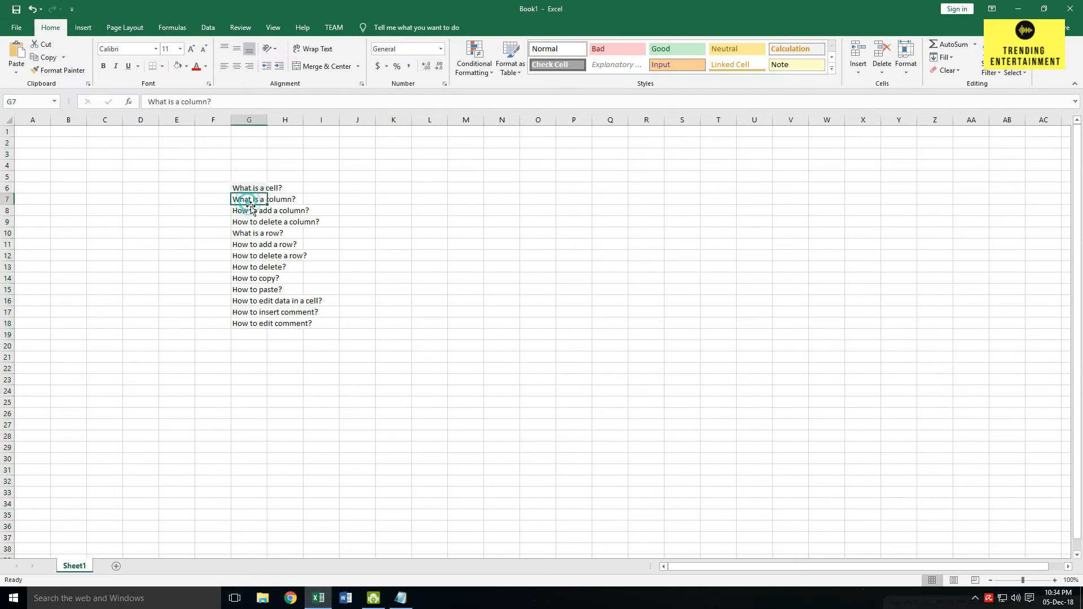
click(252, 210)
click(253, 230)
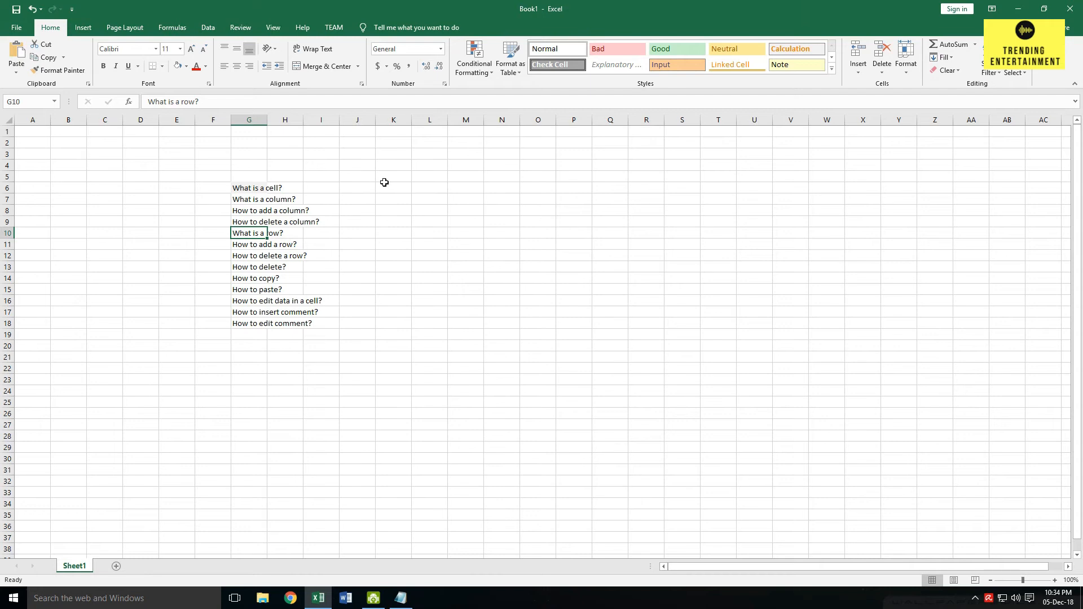
click(9, 176)
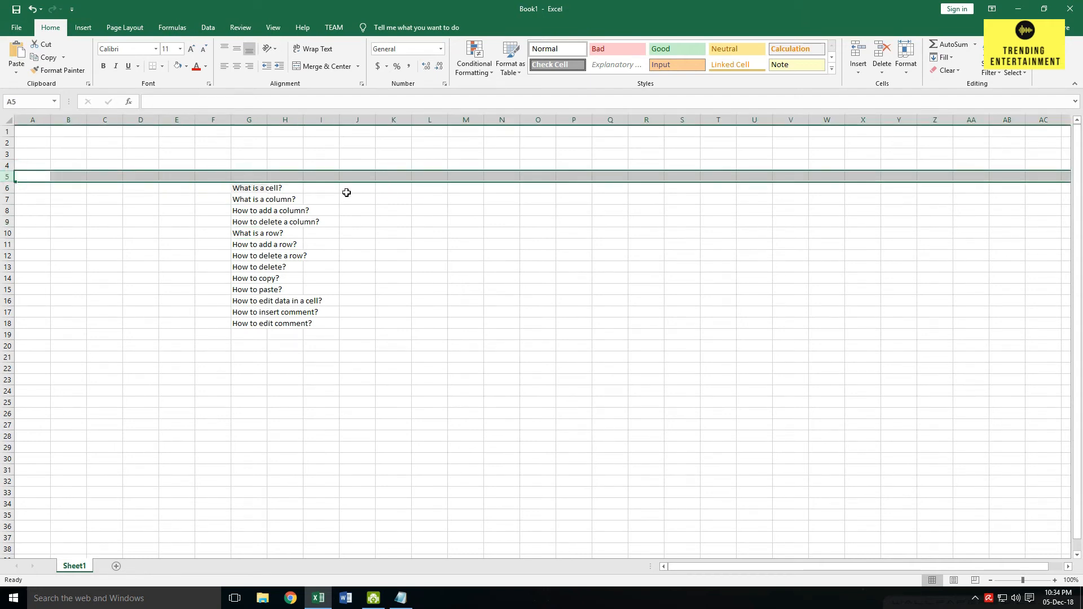
- Insert a new empty row above the "What is a cell?" question in row 6
click(8, 188)
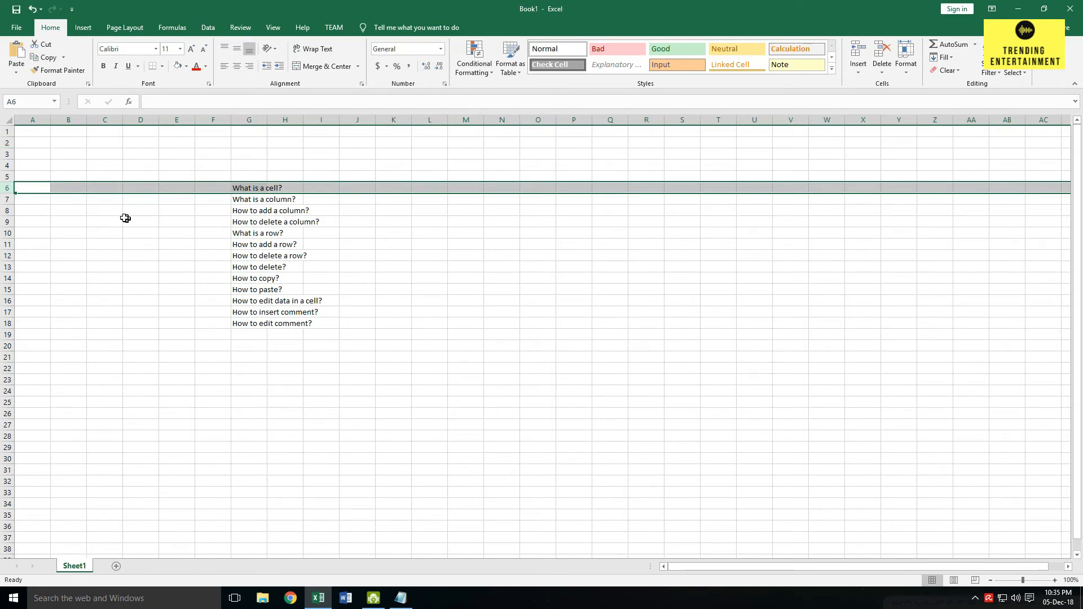
right_click(8, 189)
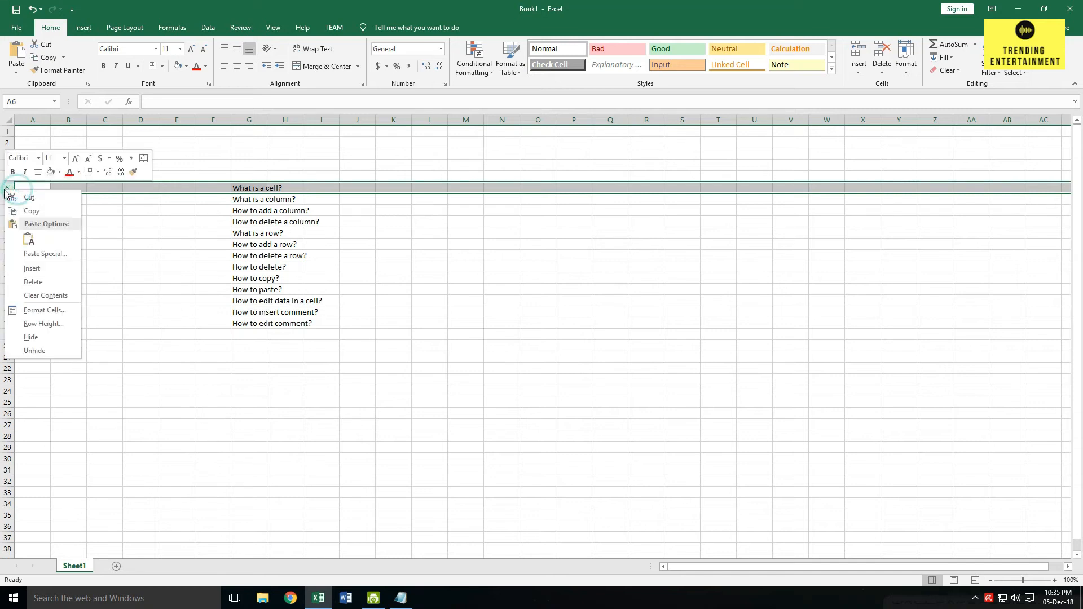
click(30, 271)
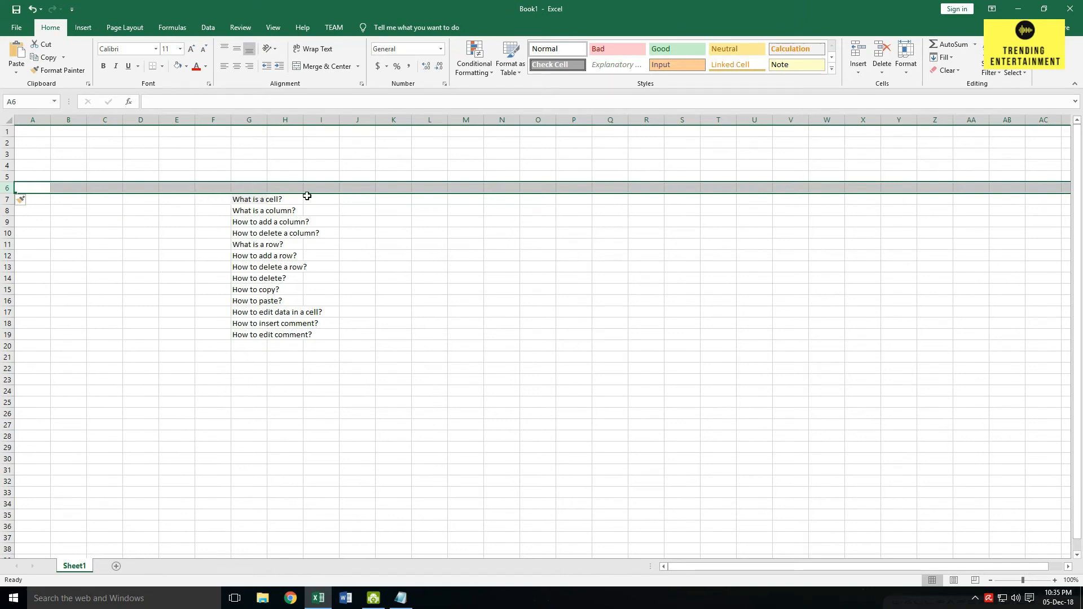
- Delete the whole of row 7, which holds the "What is a cell?" question
click(223, 200)
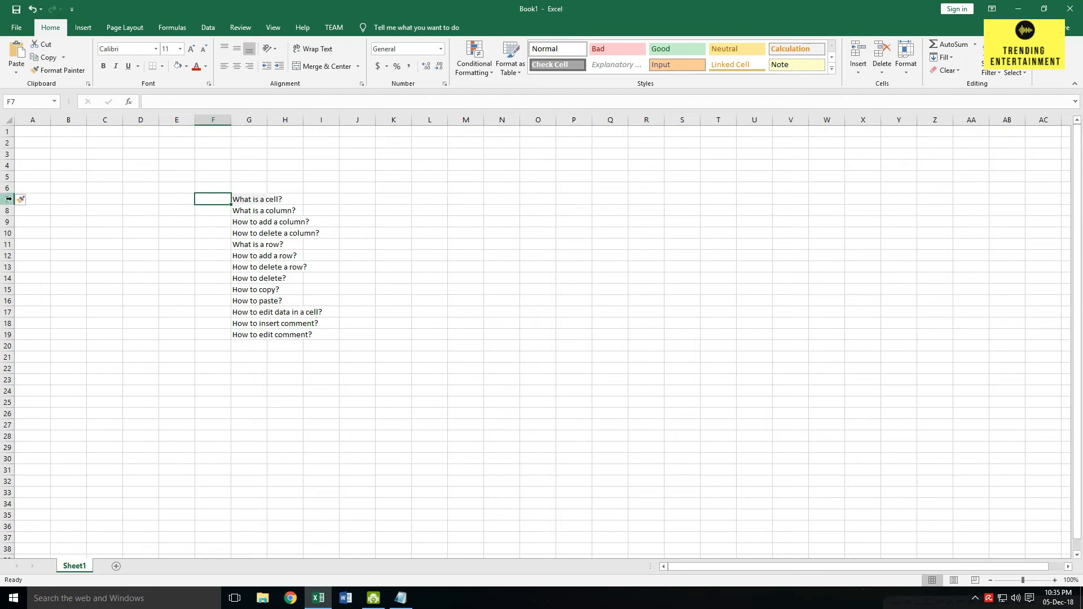
click(8, 199)
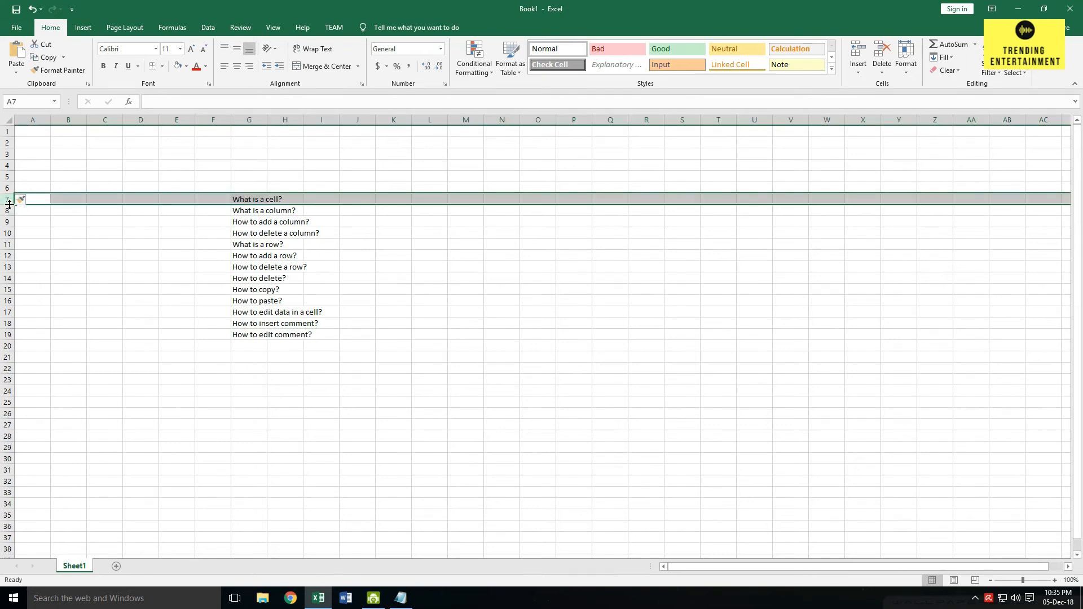
right_click(8, 199)
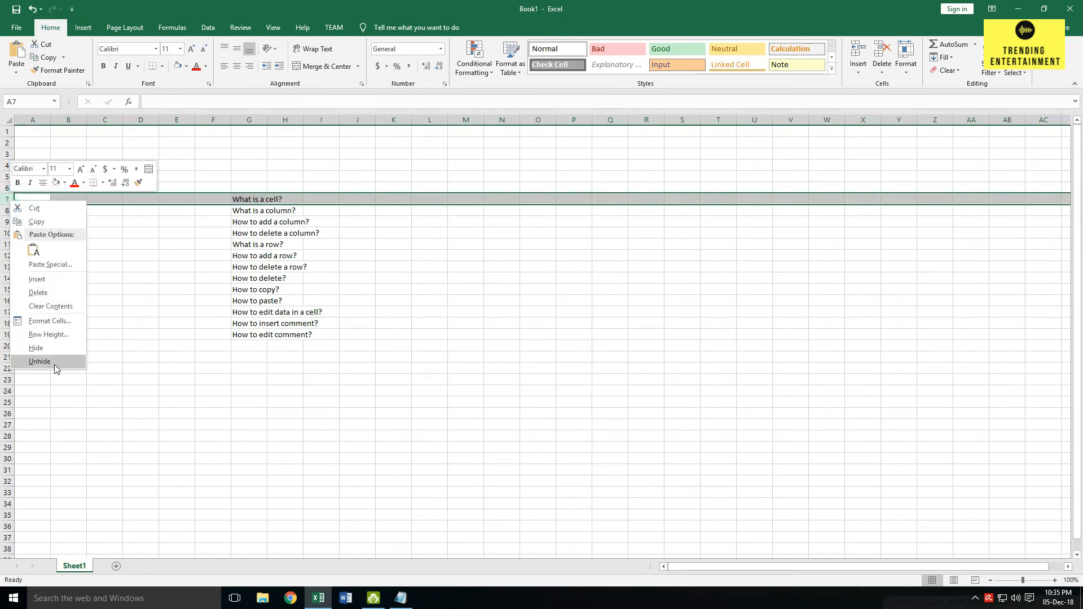
click(54, 293)
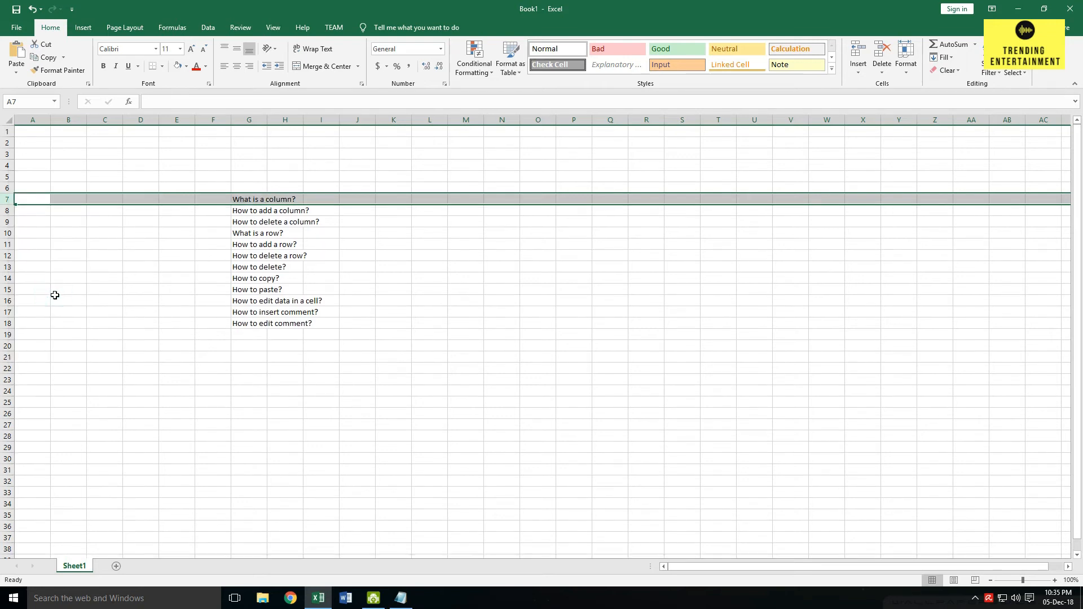
- Enter the undo shortcut "Ctrl+Z" as a text note in K8
click(403, 212)
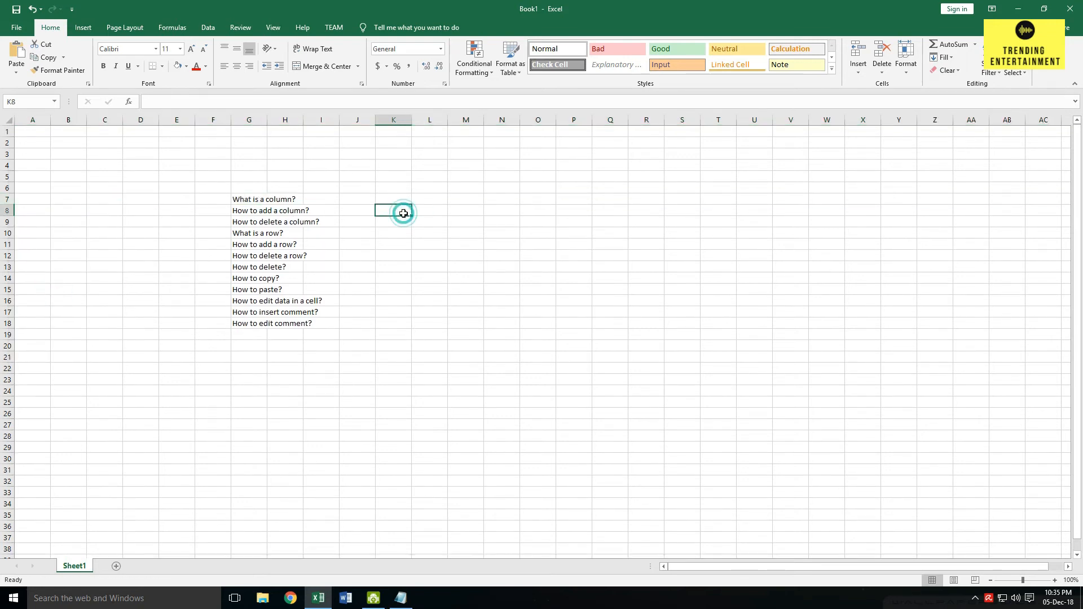
text(Ctrl+Z)
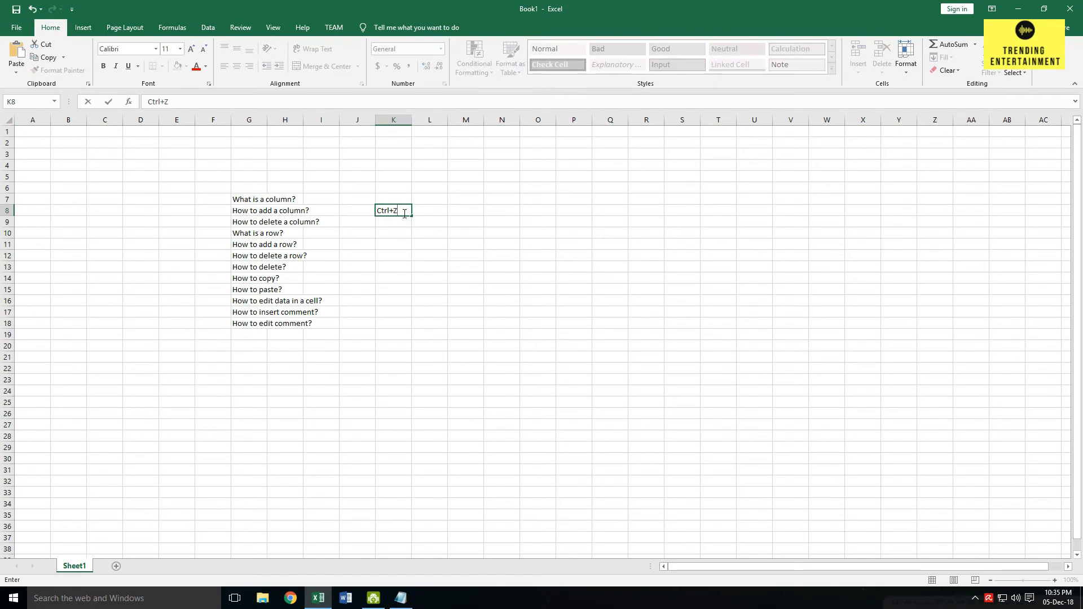
key(Return)
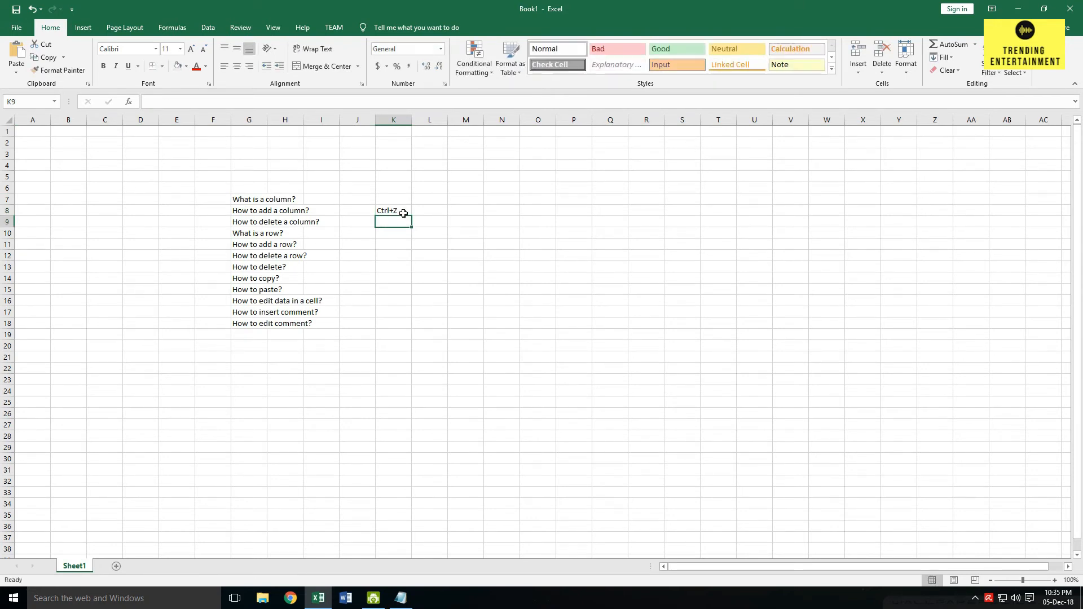
- Undo the note entered in K8 and the deletion of the "What is a cell?" row
click(403, 213)
key(ctrl+z)
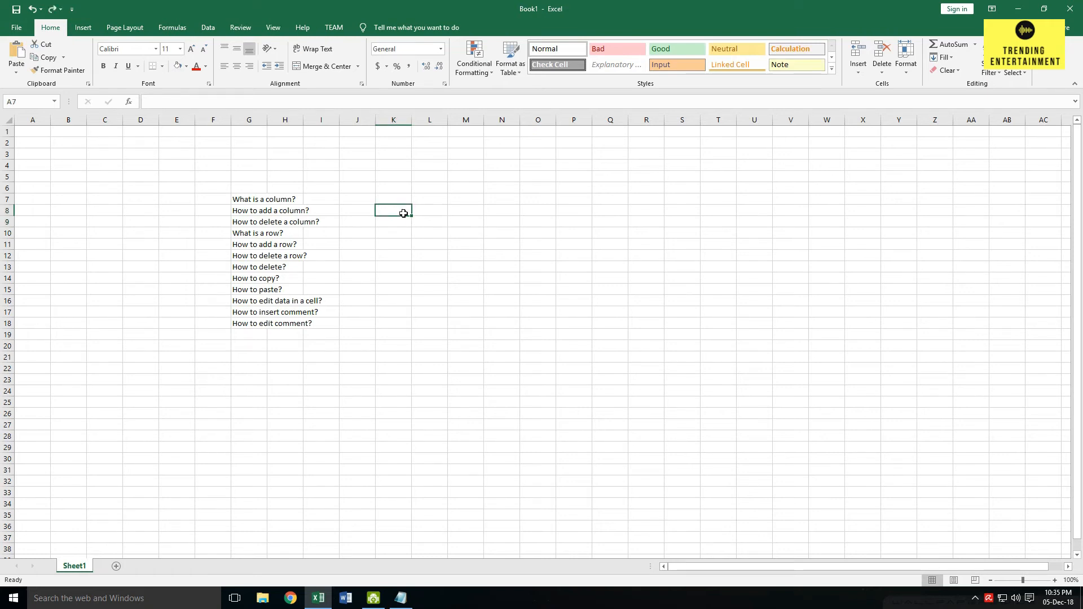
key(ctrl+z)
key(ctrl+z)
key(ctrl+z)
key(ctrl+z)
key(ctrl+z)
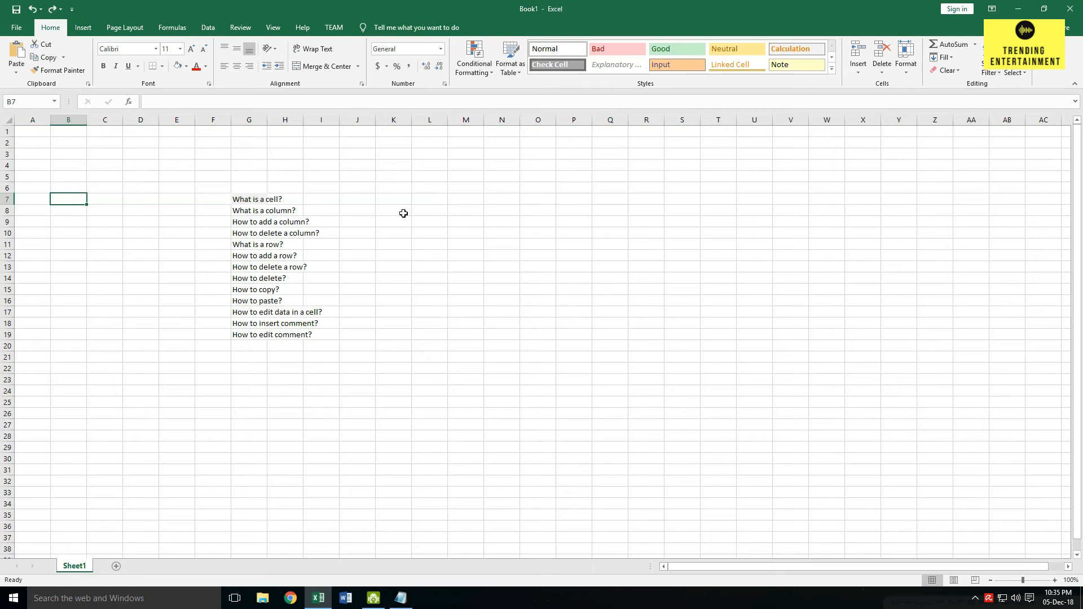
- Enter "Redo: Ctrl+Y" in B7, undo and redo that entry, and clear the cell
text(Redo: Ctrl+Y)
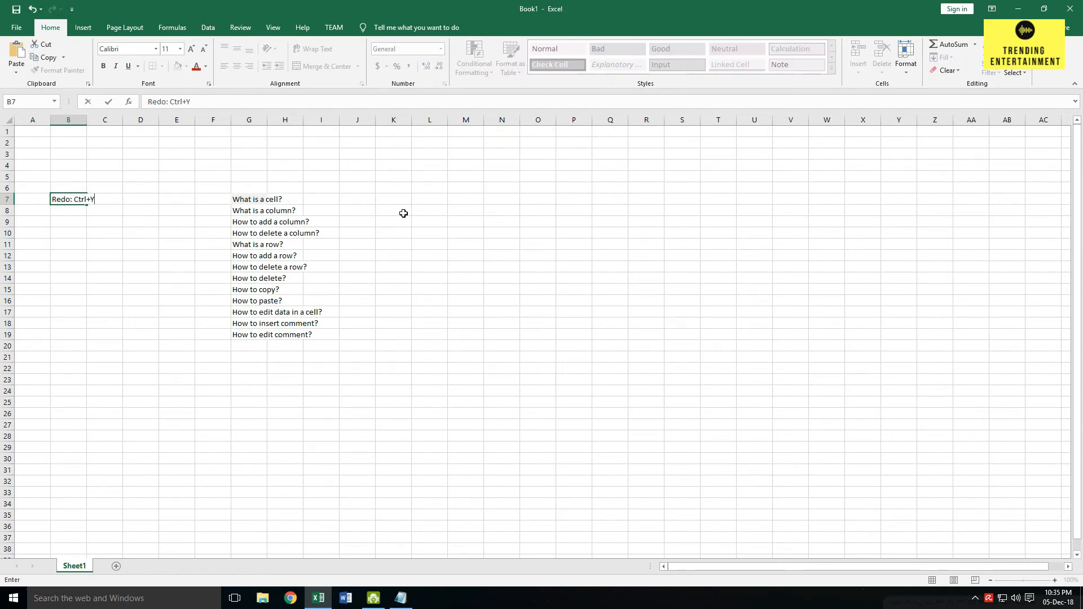
key(Return)
key(ctrl+z)
key(ctrl+y)
key(Delete)
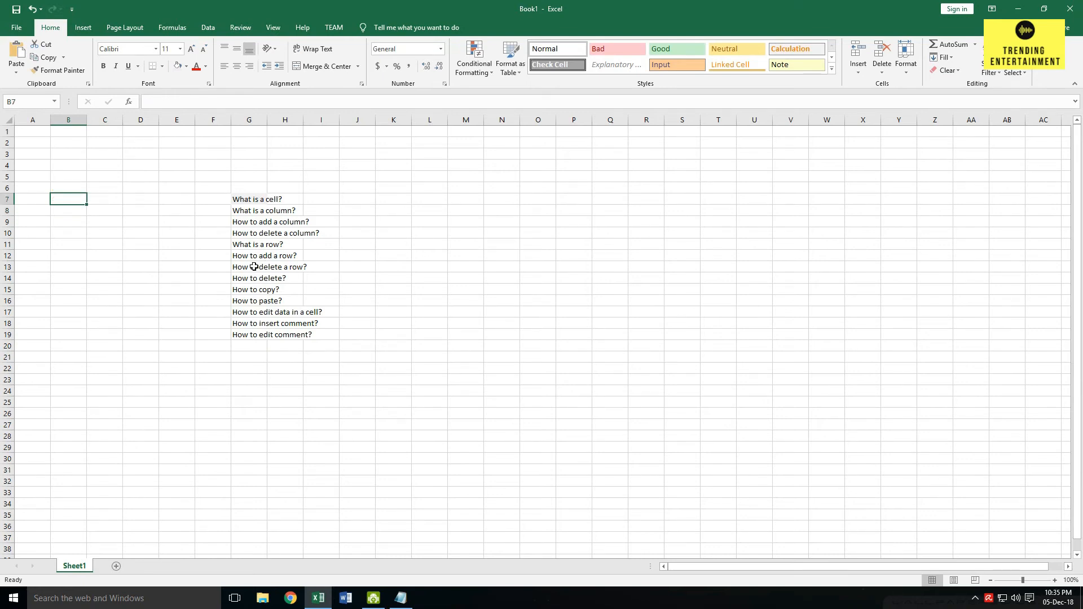
- Enter the note "Ctrl+C" in J15 beside the "How to copy?" question and return to G15
click(236, 291)
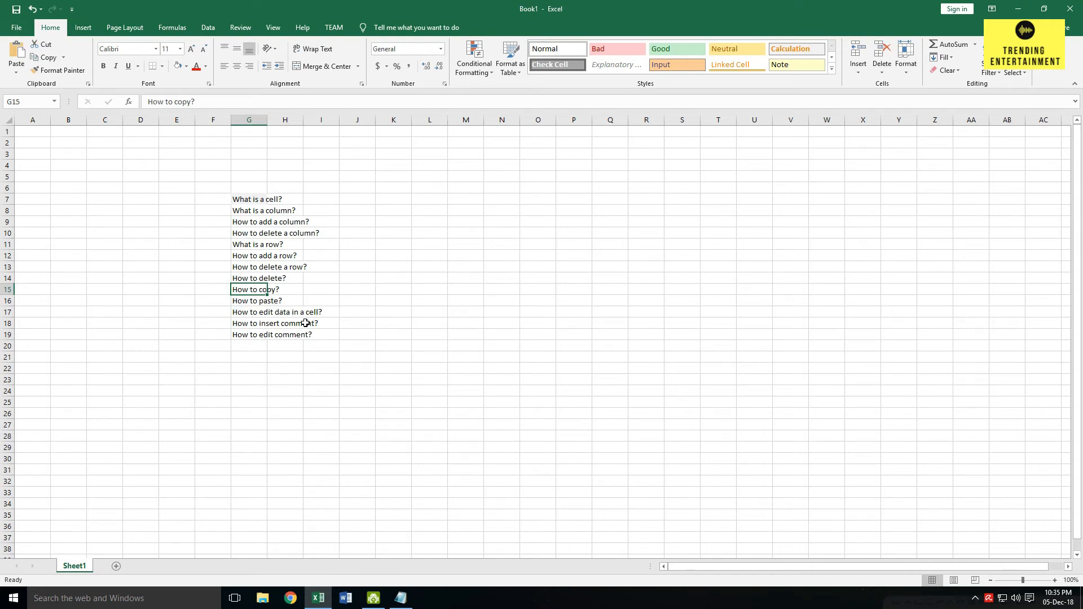
key(Right)
key(Right)
key(Right)
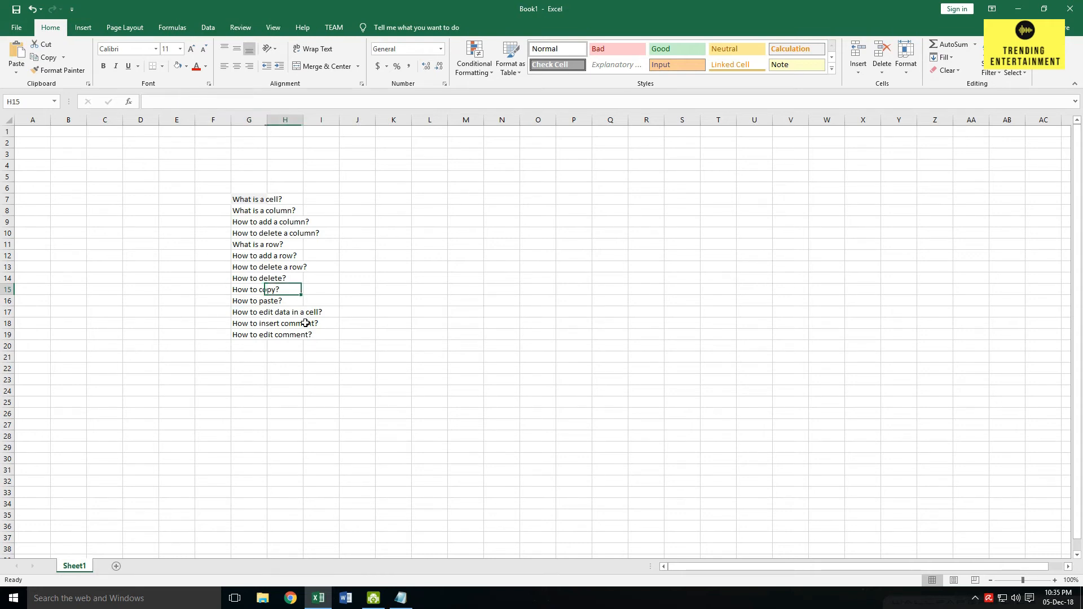
text(Ctrl+C)
key(Left)
key(Left)
key(Left)
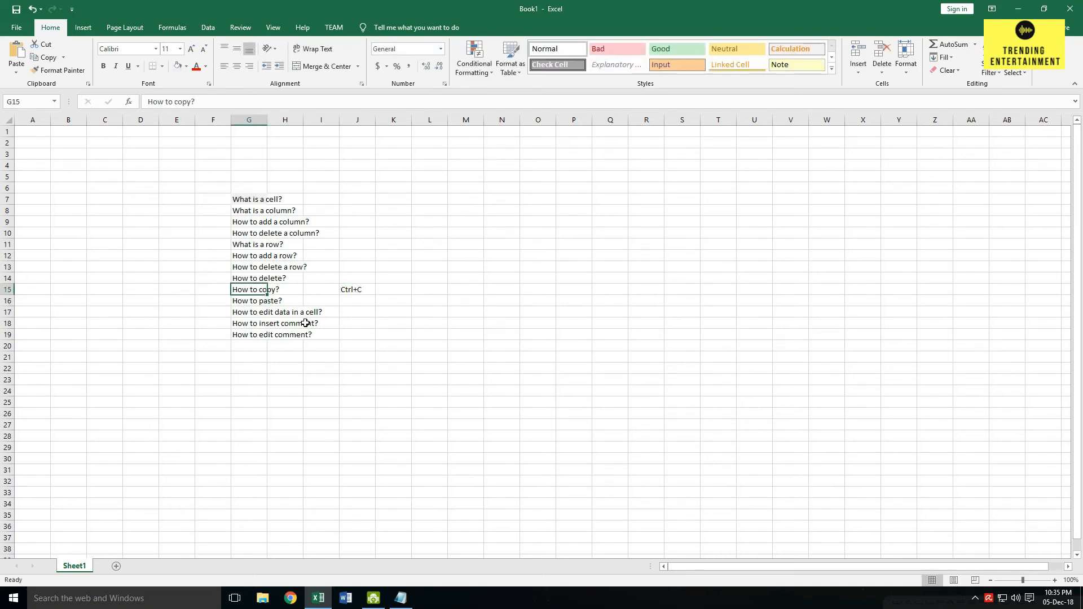
- Copy the "How to copy?" cell G15 into P15 and undo the paste
right_click(254, 291)
click(286, 314)
right_click(565, 289)
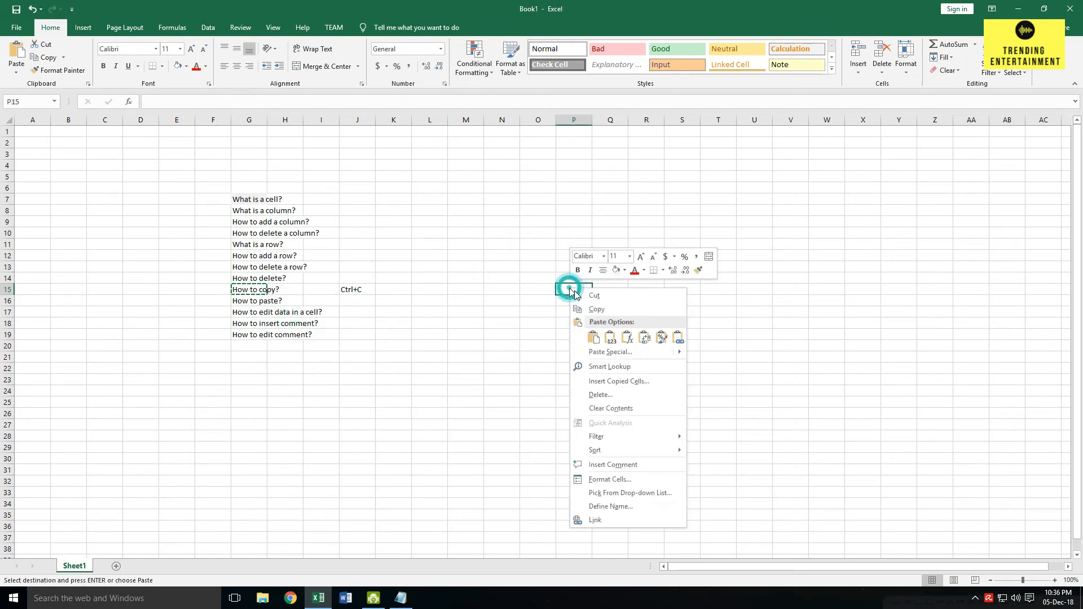
click(593, 339)
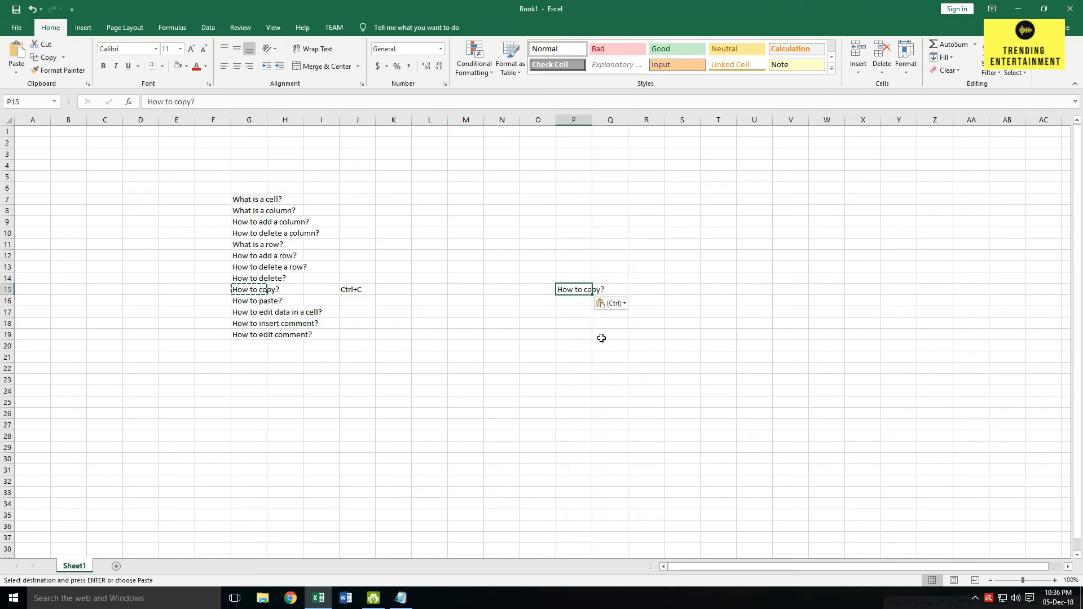
key(ctrl+z)
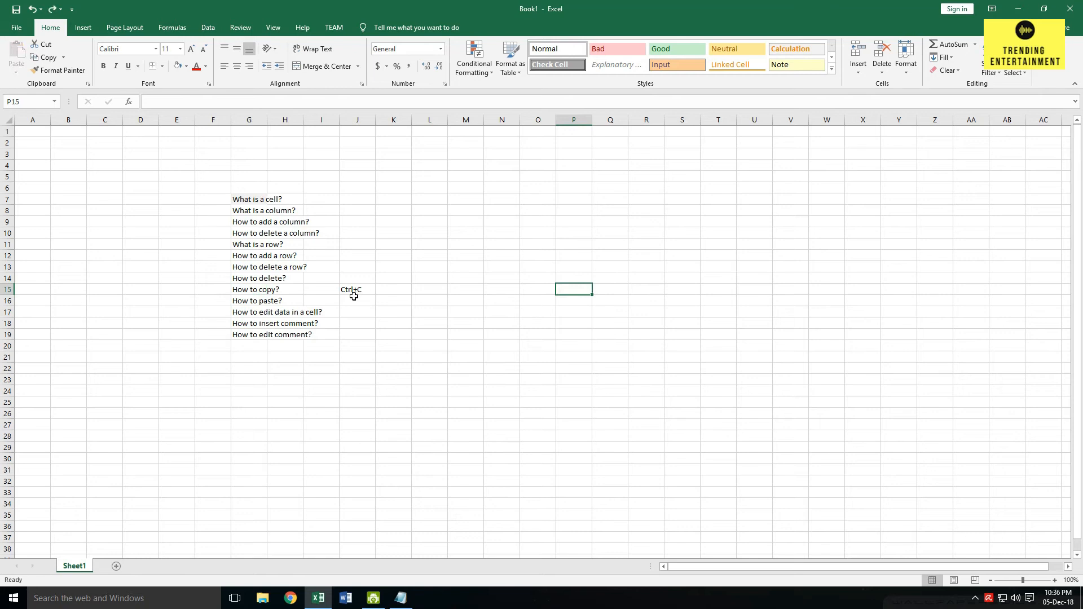
- Copy the "How to copy?" question from G15 and paste it into O15
click(285, 291)
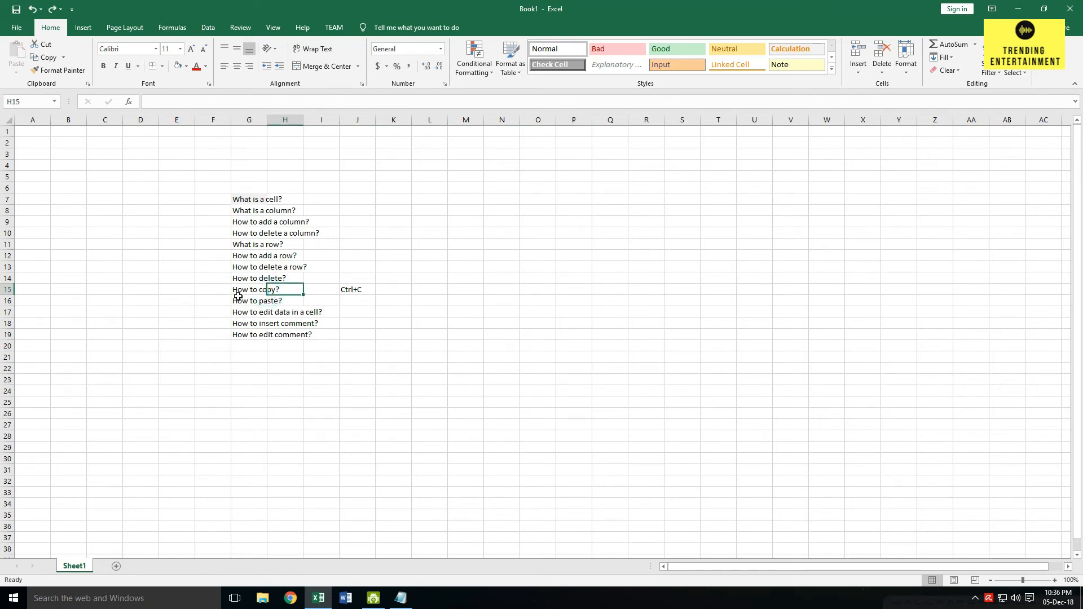
click(241, 290)
key(ctrl+c)
click(544, 291)
key(ctrl+v)
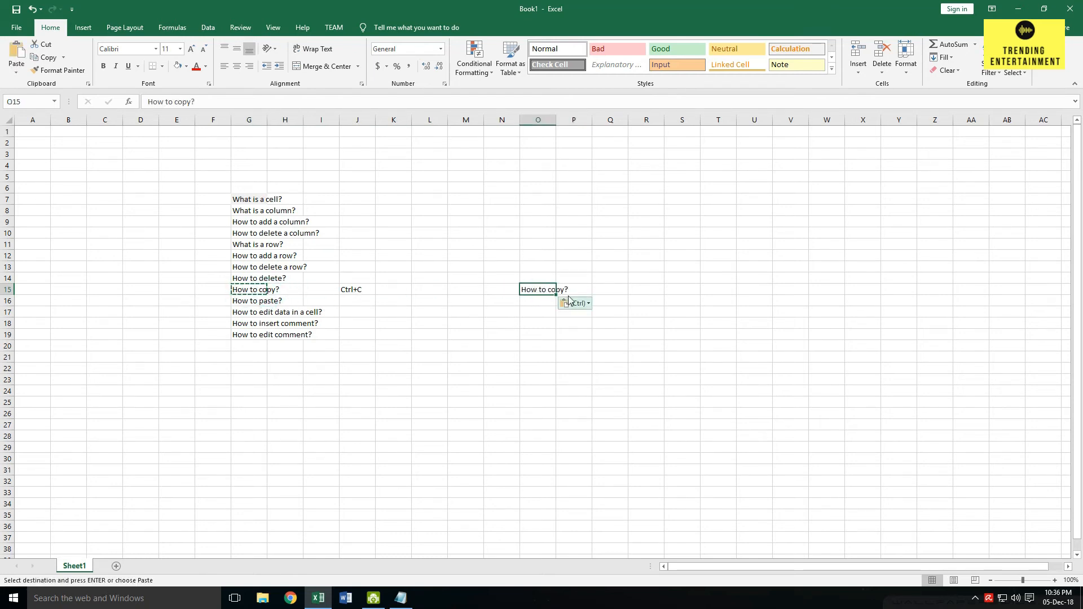
- Enter the note "Ctrl+V to paste" in P15 beside the pasted question
click(570, 289)
text(Ctrl)
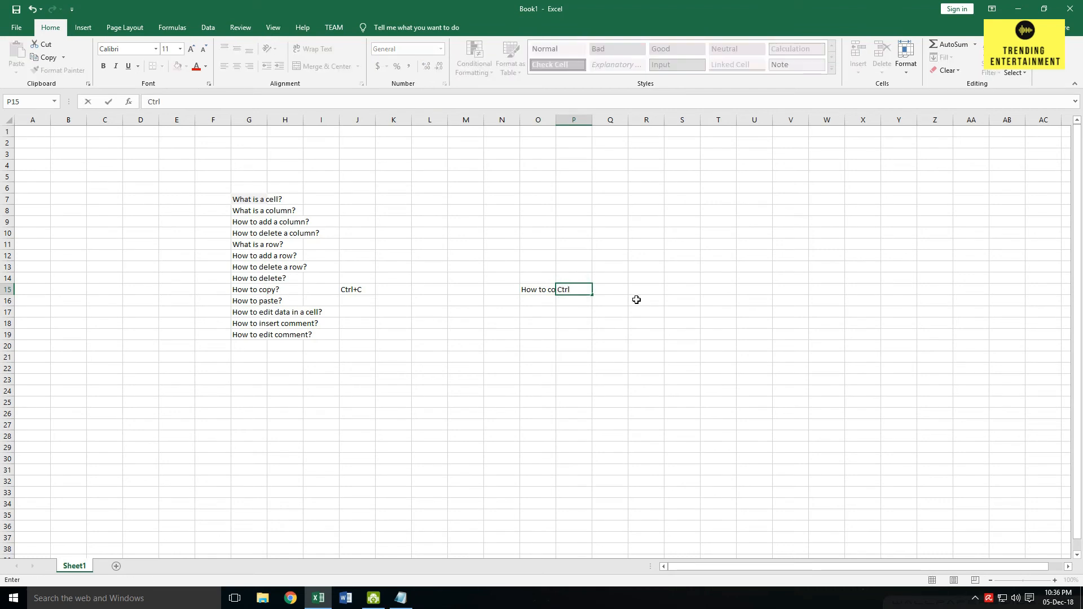
text(+V to p)
key(BackSpace)
key(BackSpace)
text(paste)
key(Return)
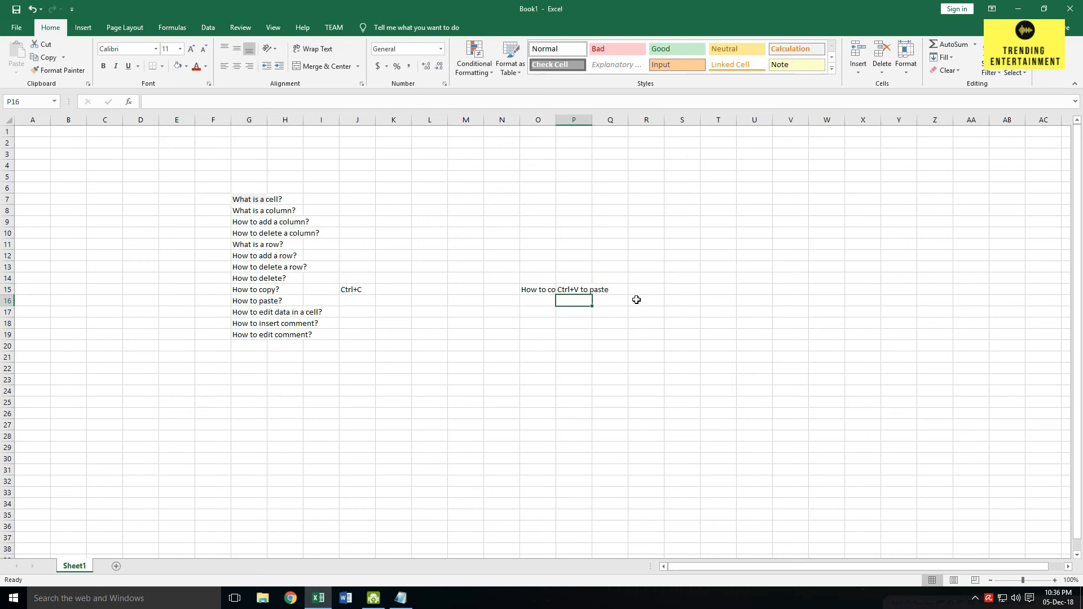
- Try overwriting the "Ctrl+C" note in J15 with "something" and discard the entry
click(259, 291)
click(265, 300)
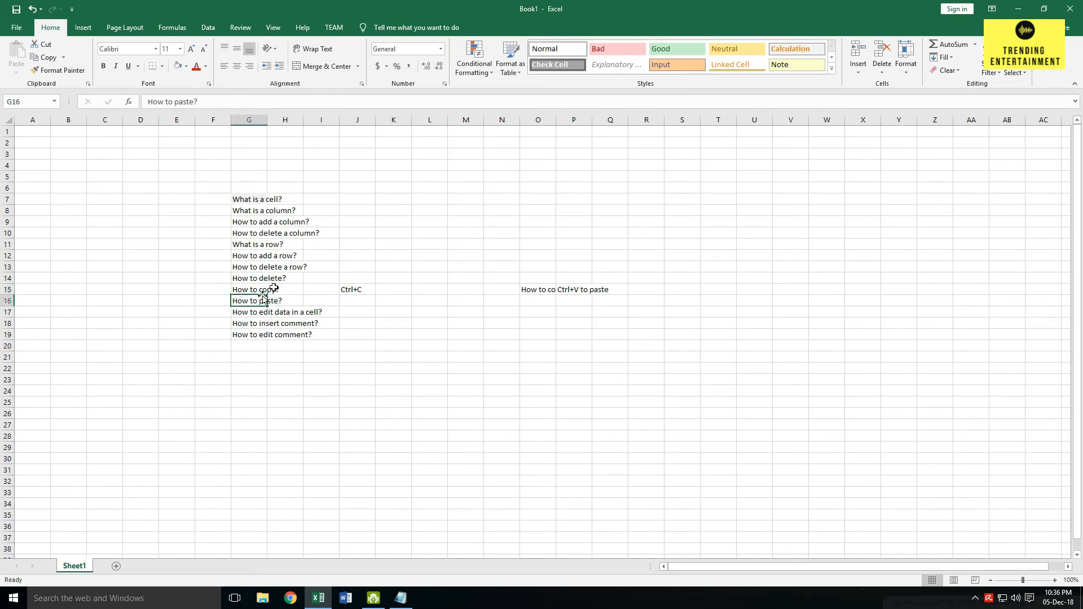
click(252, 314)
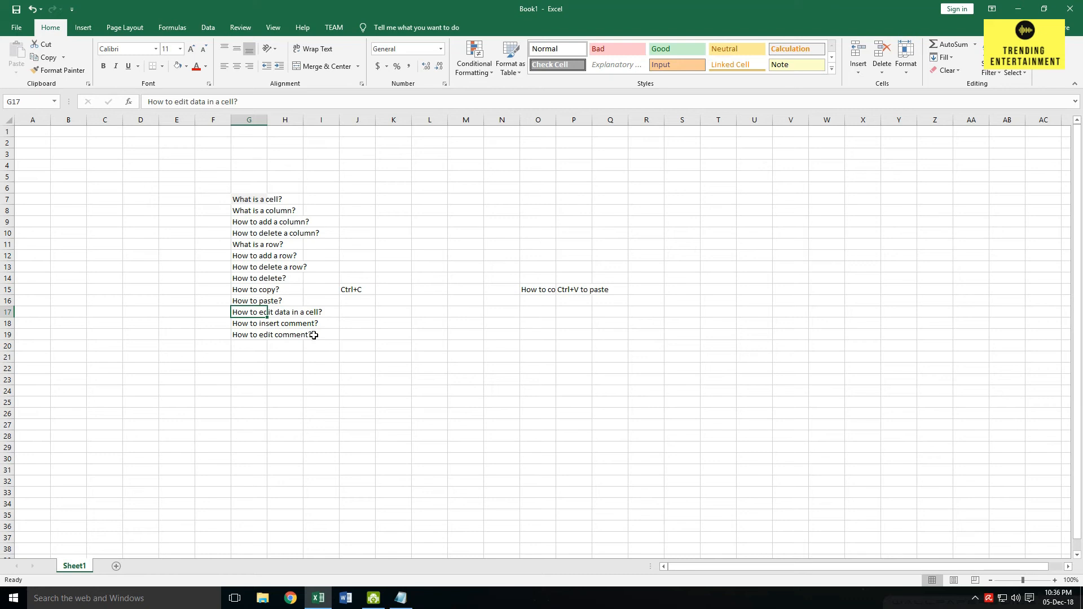
click(361, 293)
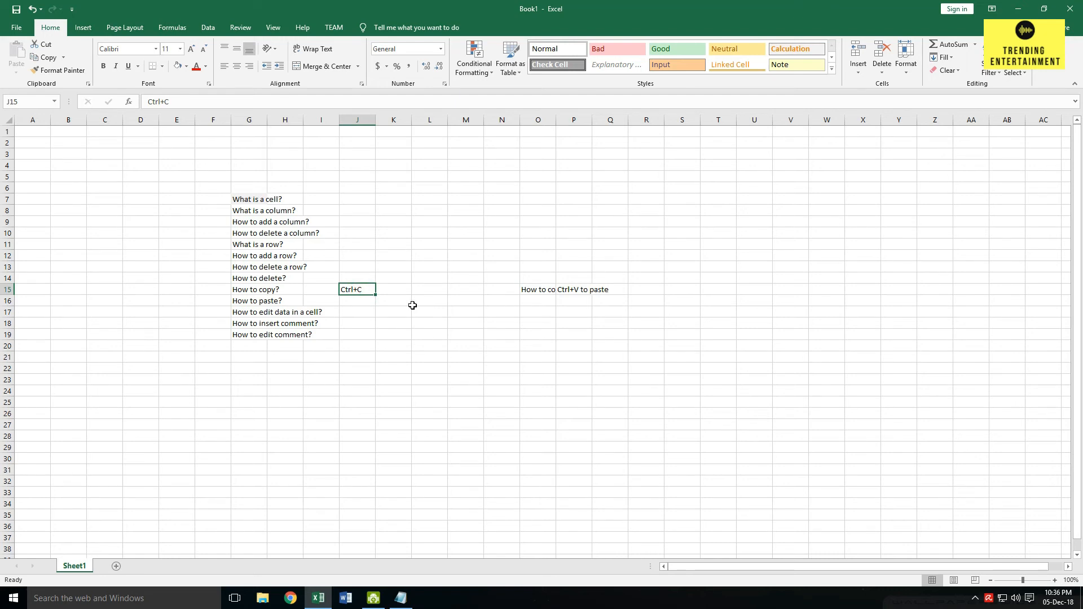
text(something)
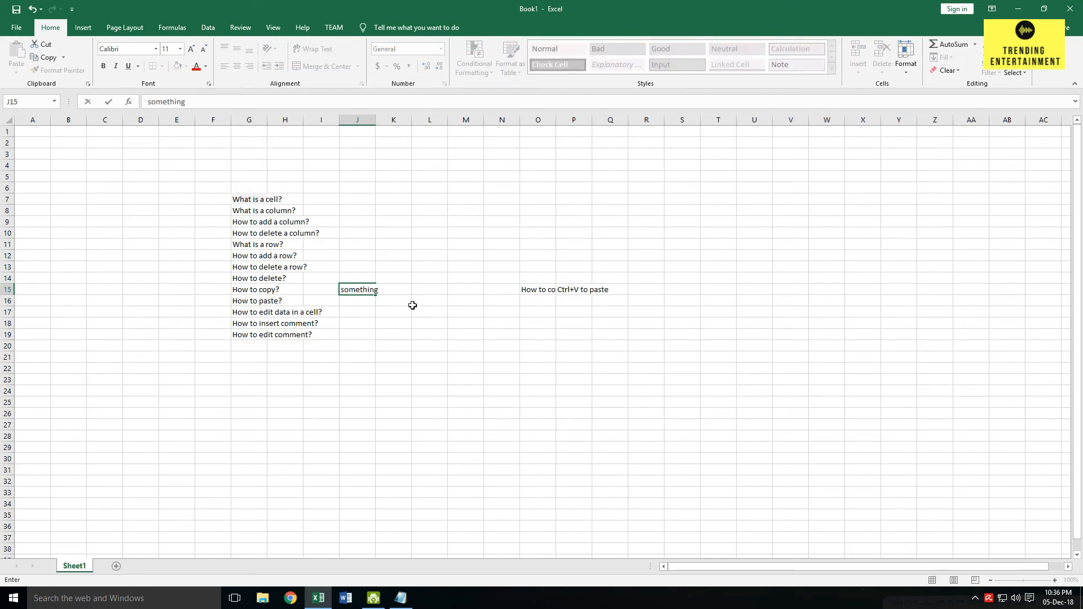
key(Escape)
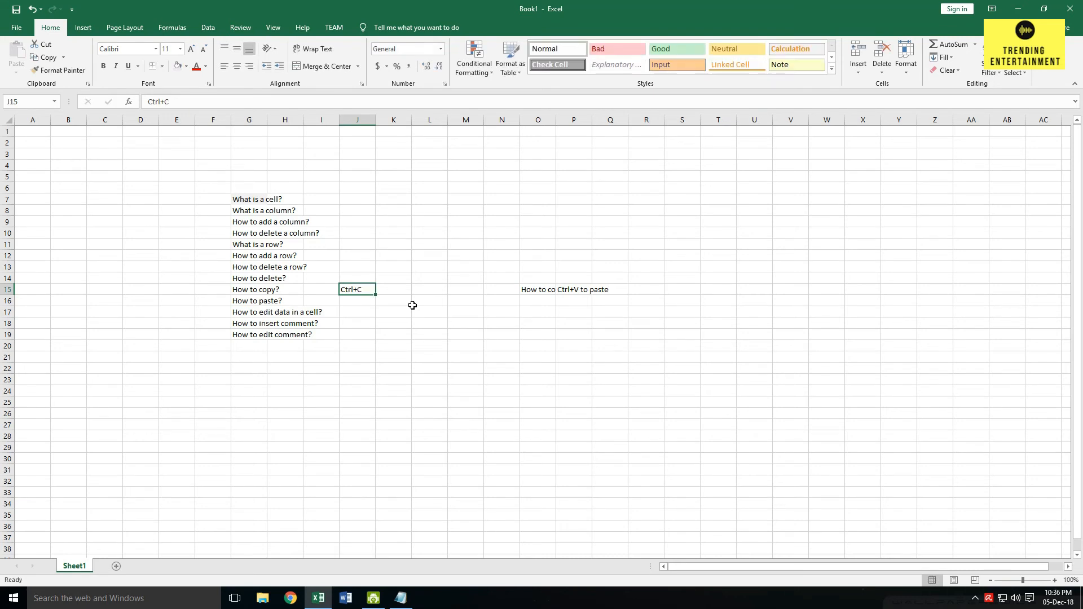
- Try adding "something" inside the existing text of J15 in edit mode and discard the change
double_click(367, 289)
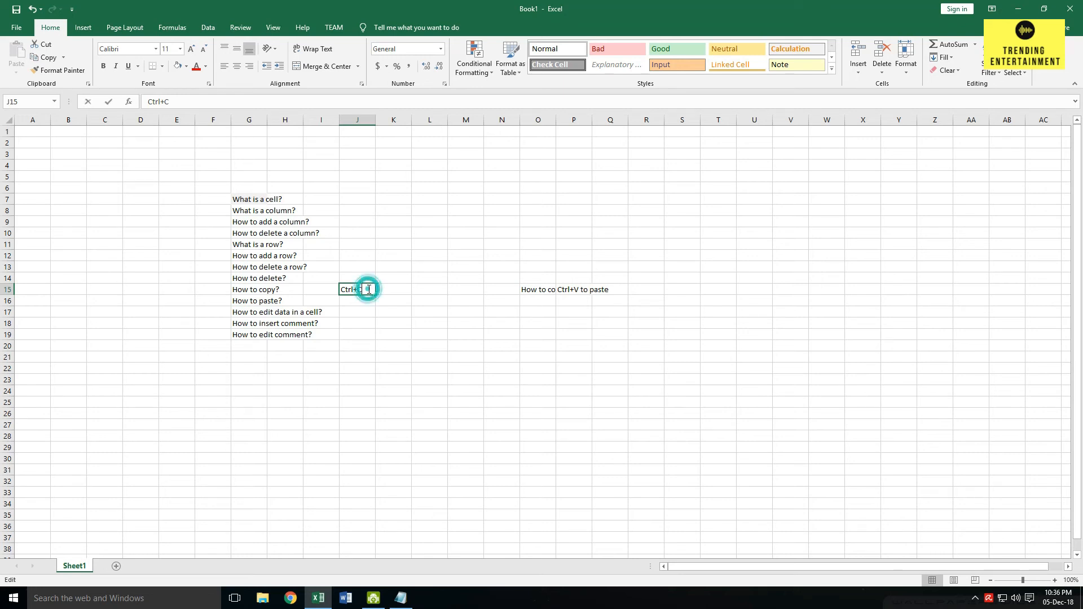
text(something)
key(Escape)
- Append "to edit a cell F2" to the existing note in J15, keeping the cell selected
click(369, 289)
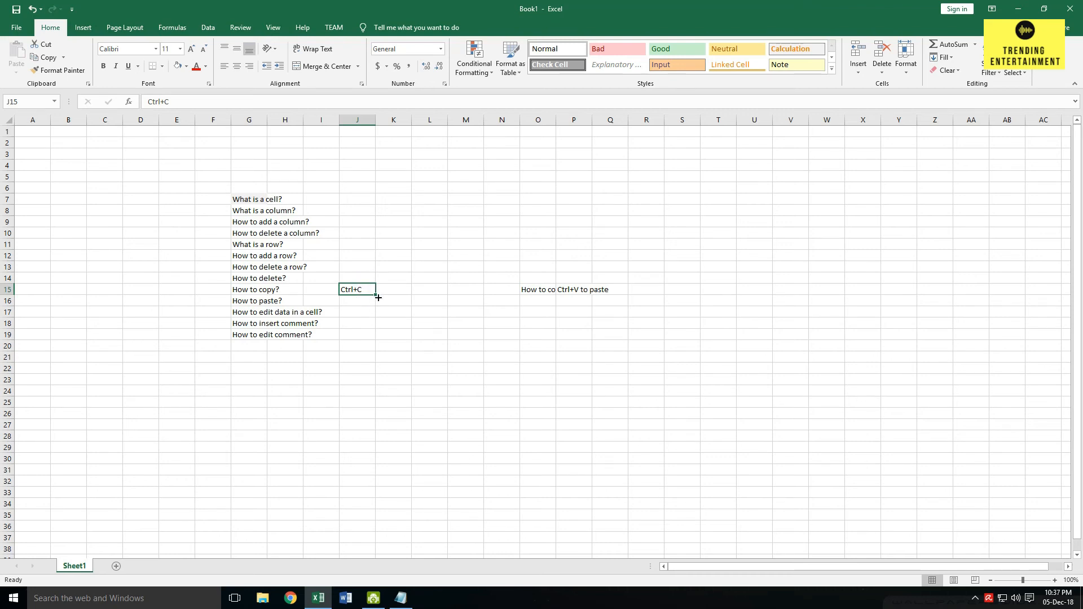
key(F2)
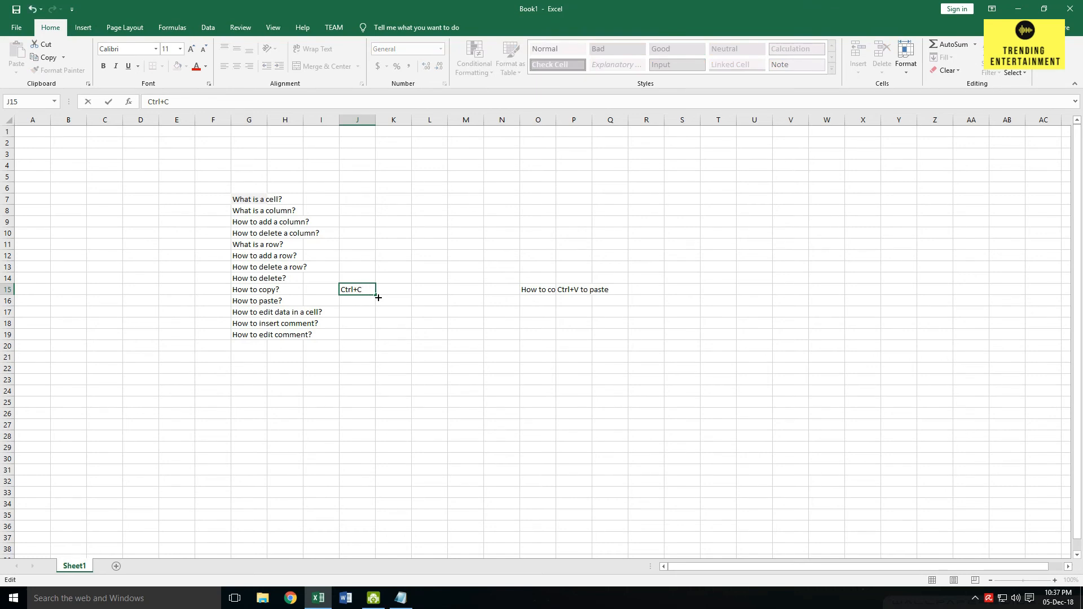
text(to edit a cell F2)
key(ctrl+Return)
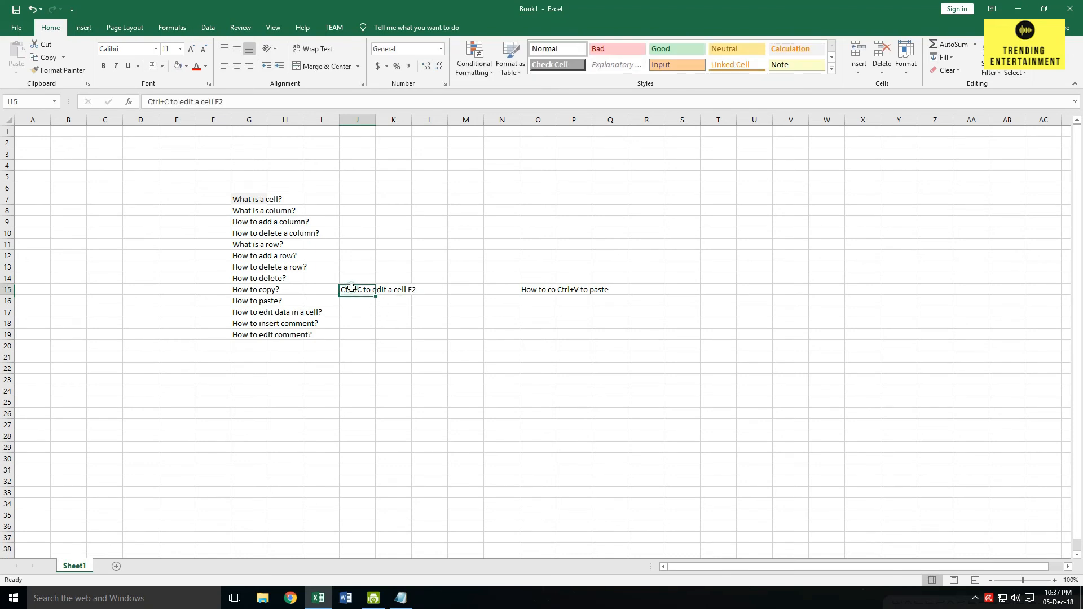
- Clear the contents of J15 and move the selection to J14
key(Delete)
key(ctrl+space)
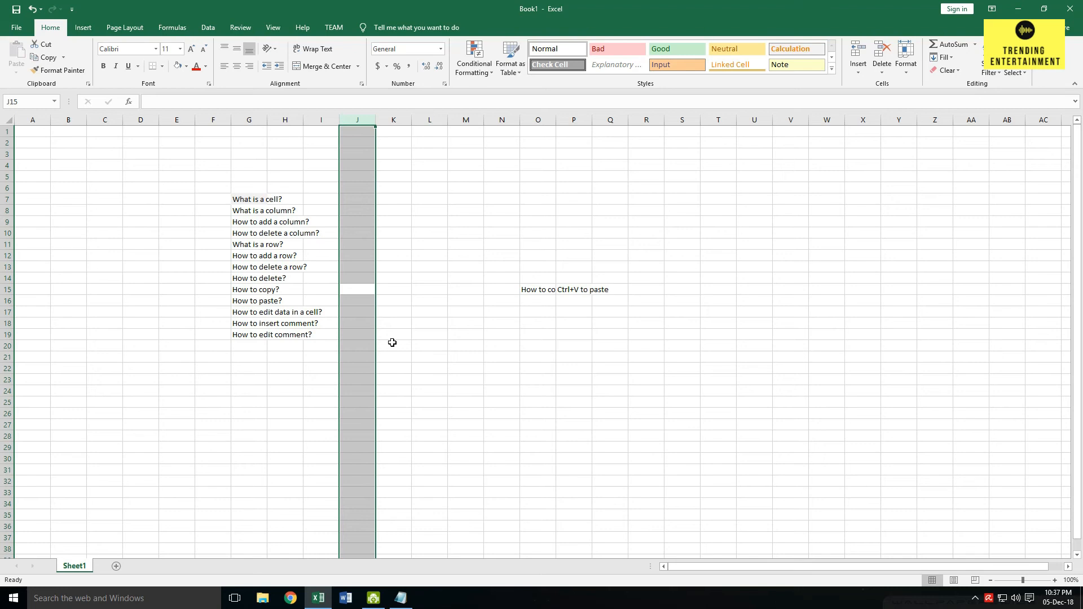
key(Up)
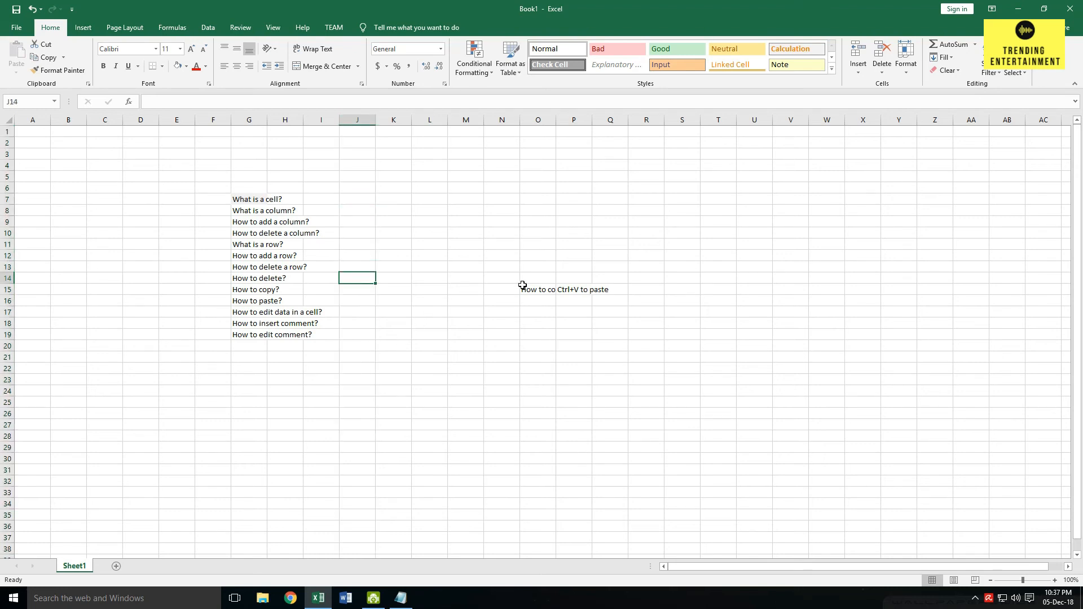
- Enter "Trending Entertainment" in L7 and reselect that cell
click(413, 202)
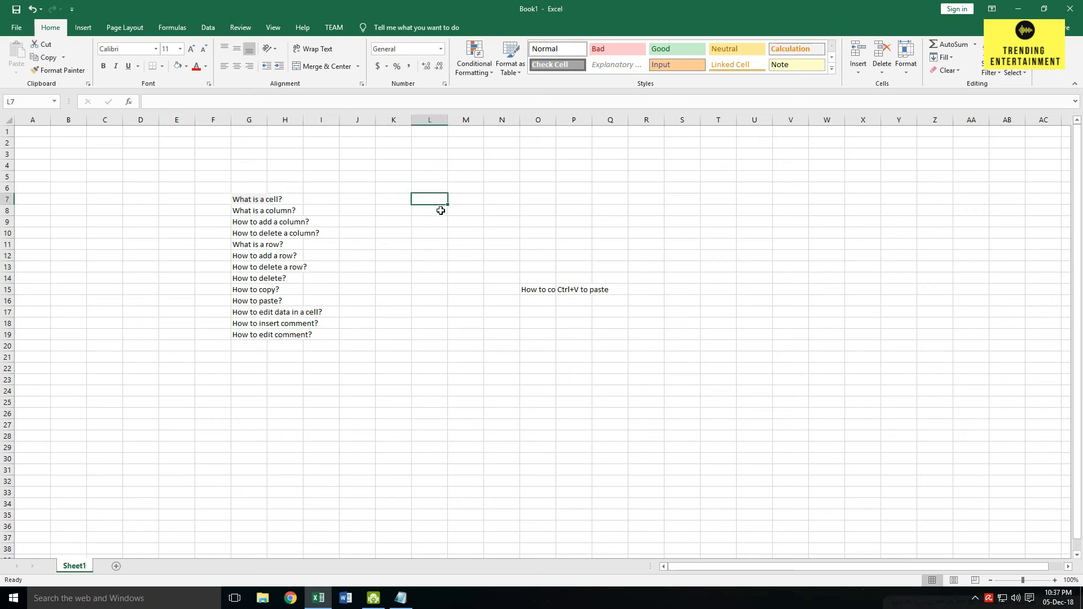
text(CTre)
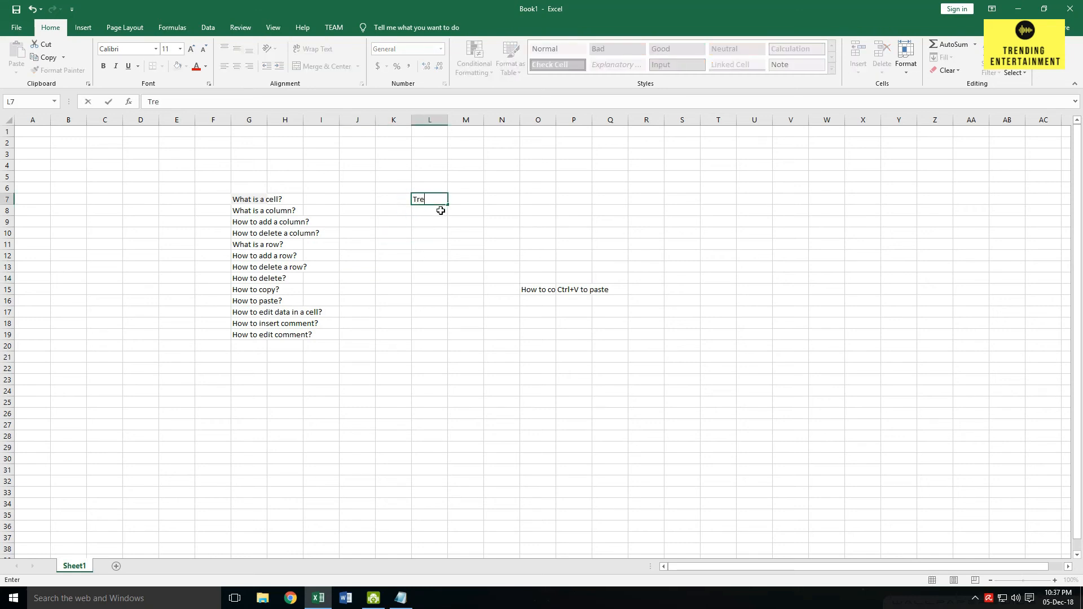
text(nding Entertainment)
key(Return)
key(Up)
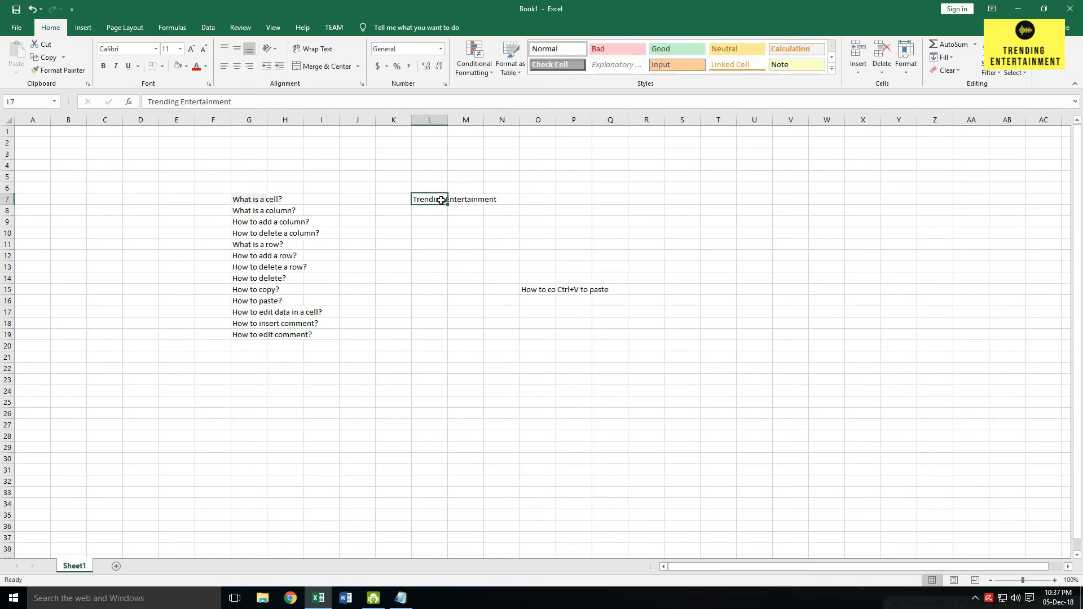
- Insert a comment reading "Trending Entertainment" on cell L7
right_click(441, 201)
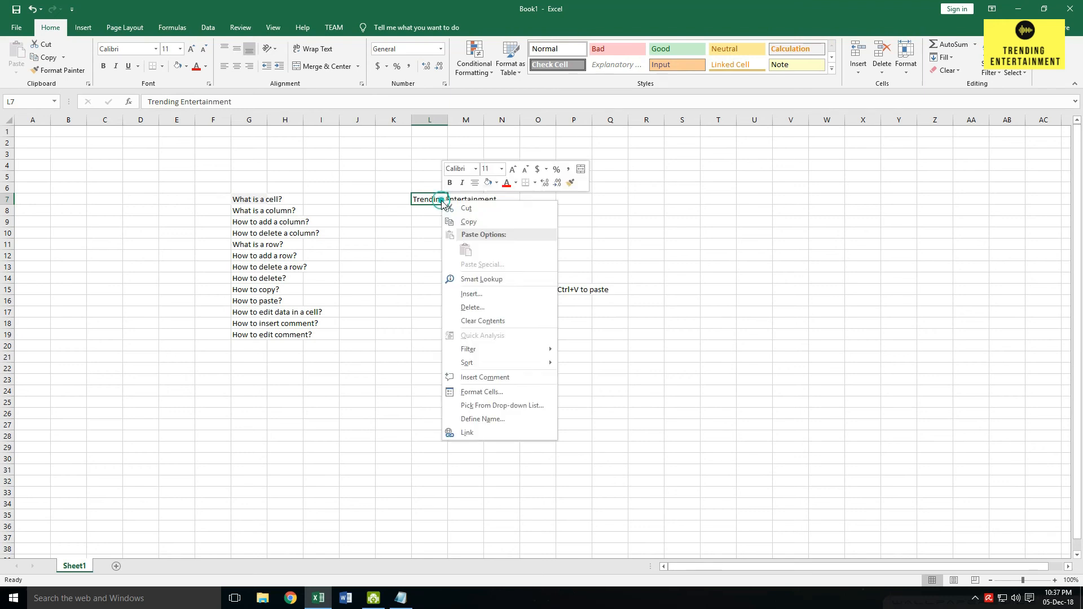
click(489, 378)
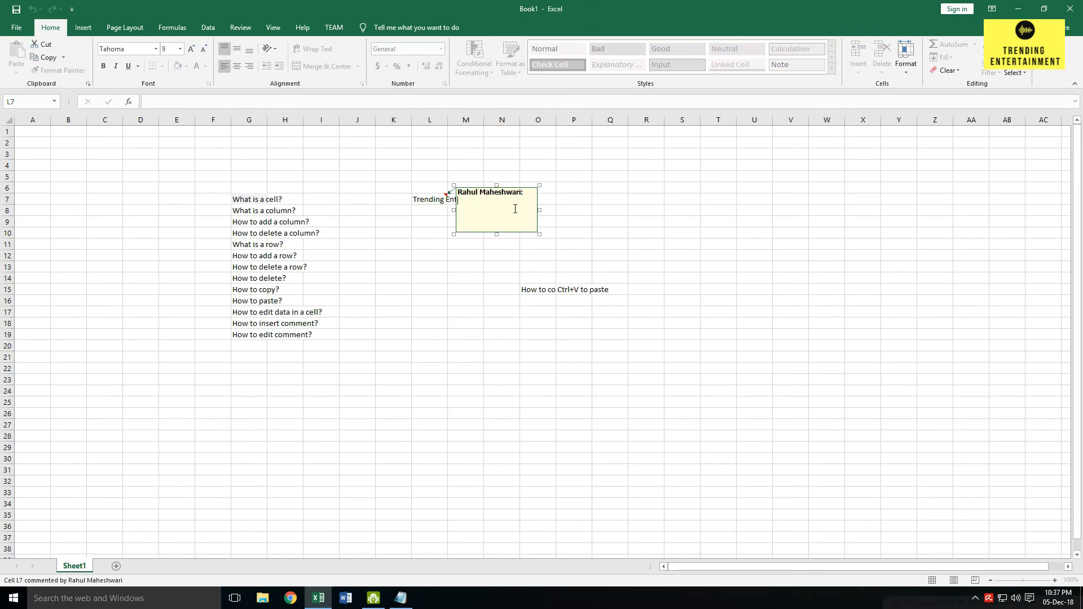
click(515, 207)
text(Trending Entertainment)
click(481, 299)
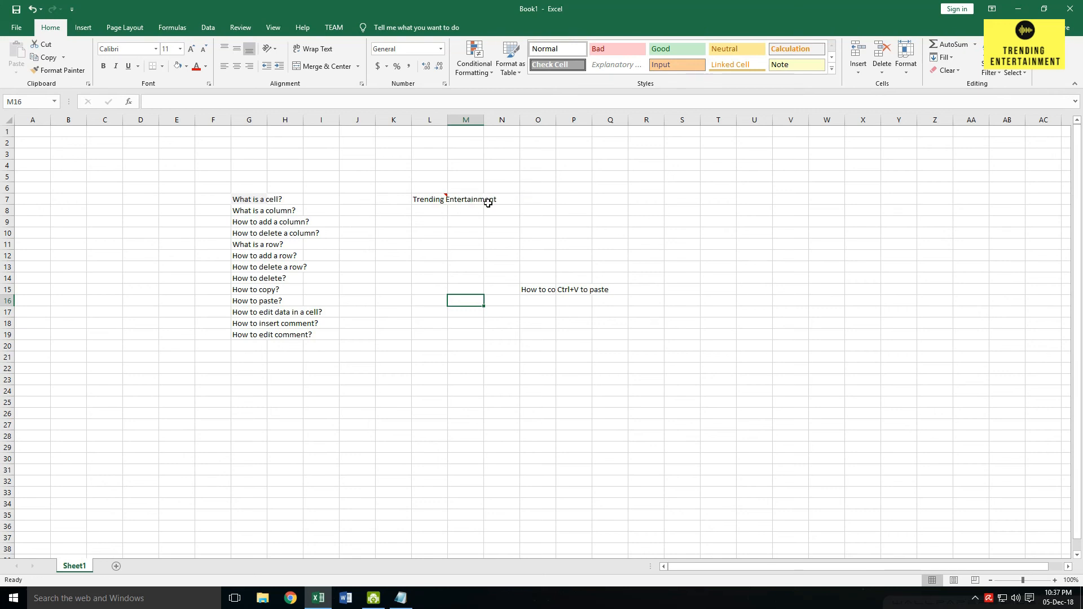
- Open the comment on L7 for editing and delete the comment
click(417, 200)
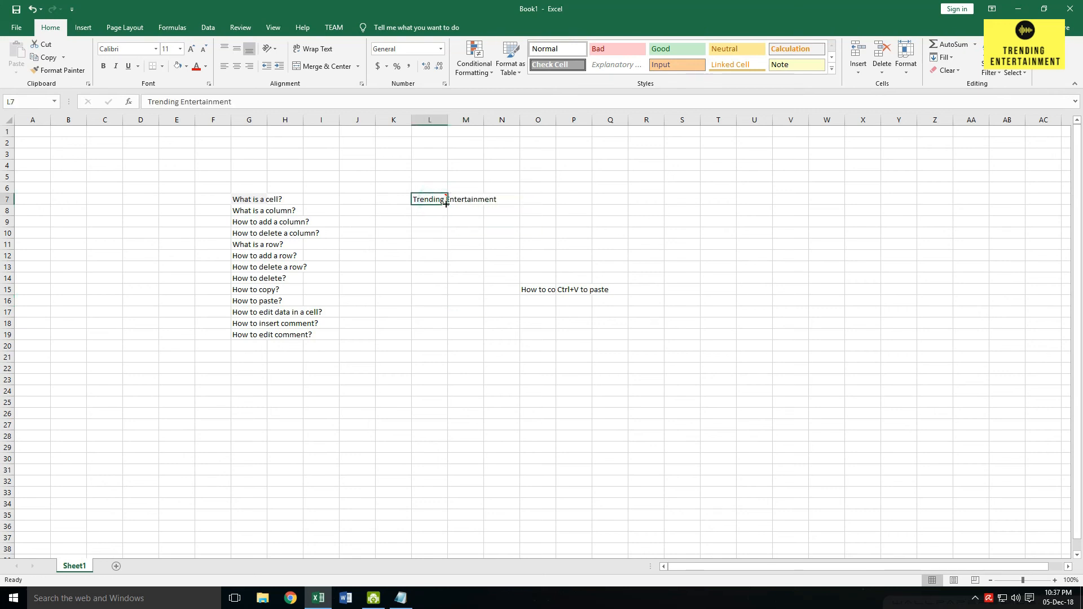
right_click(430, 197)
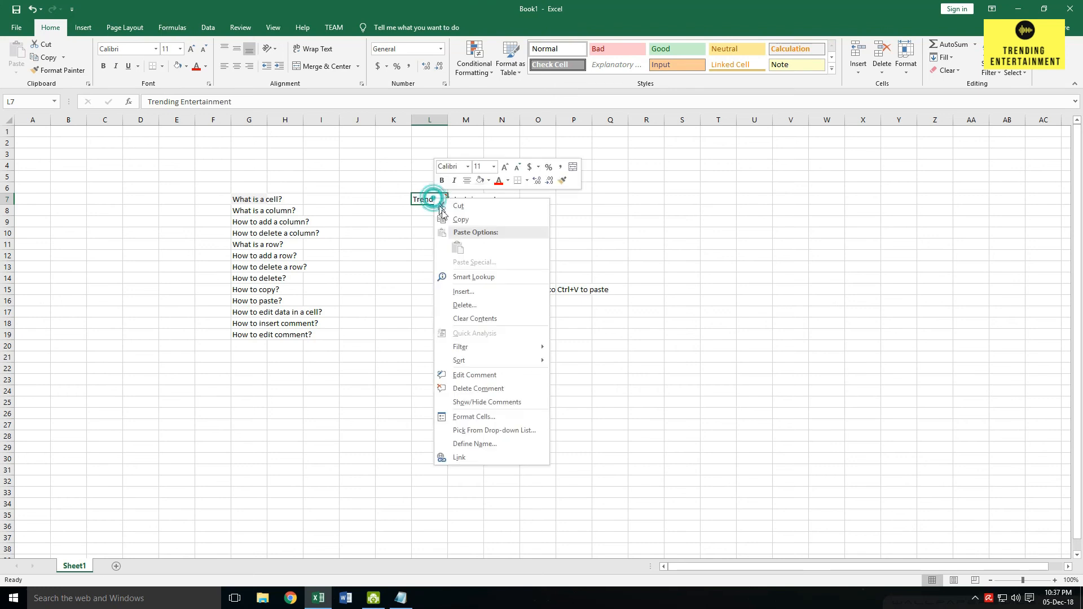
click(495, 375)
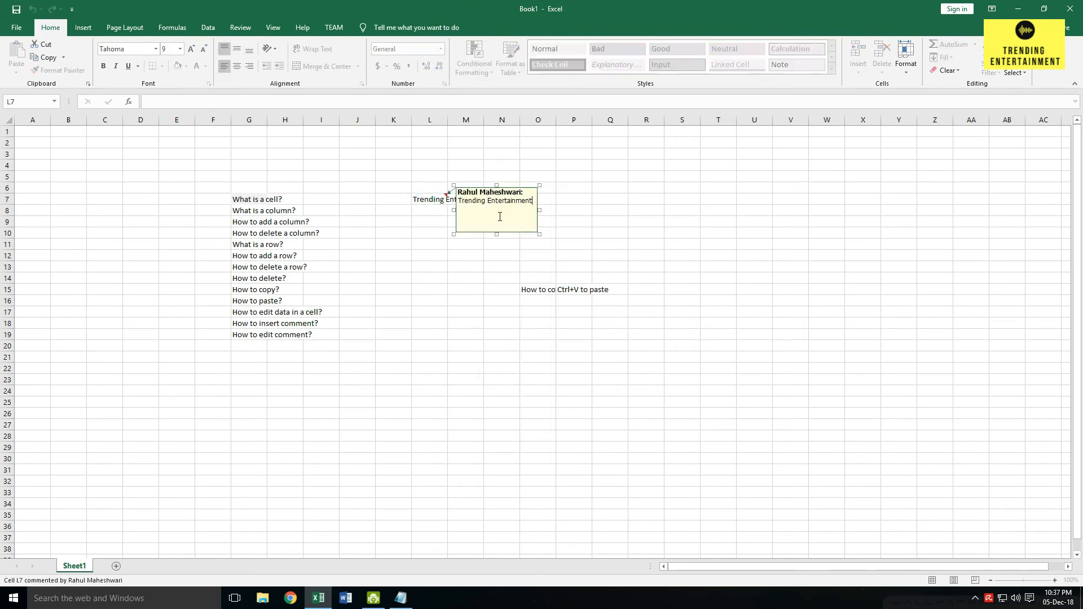
right_click(424, 199)
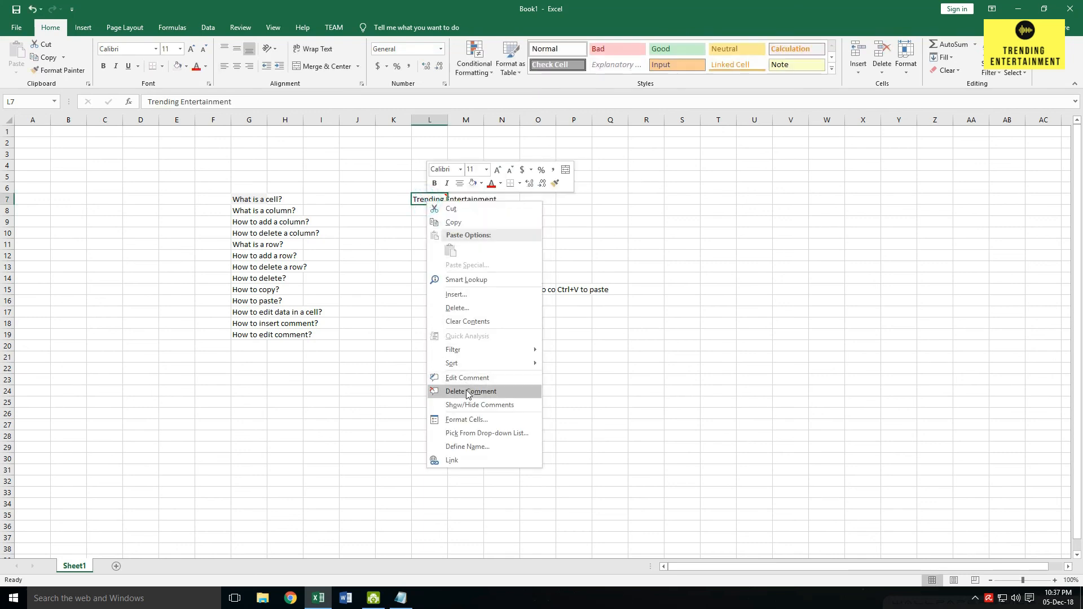
click(466, 391)
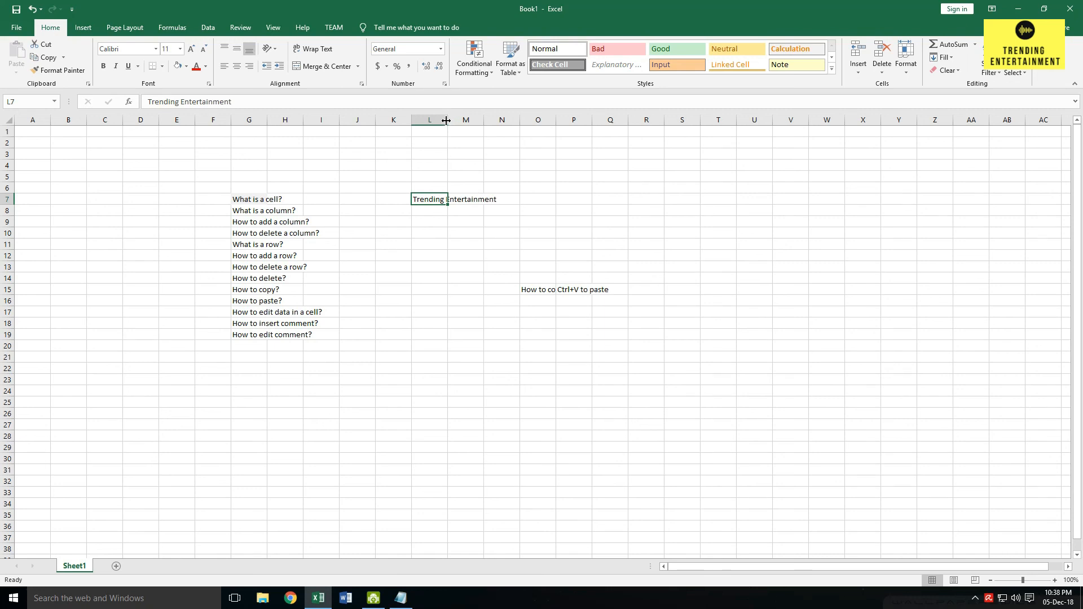
- Fit column L to its "Trending Entertainment" text after trying and undoing a manual widening
drag(448, 120, 509, 117)
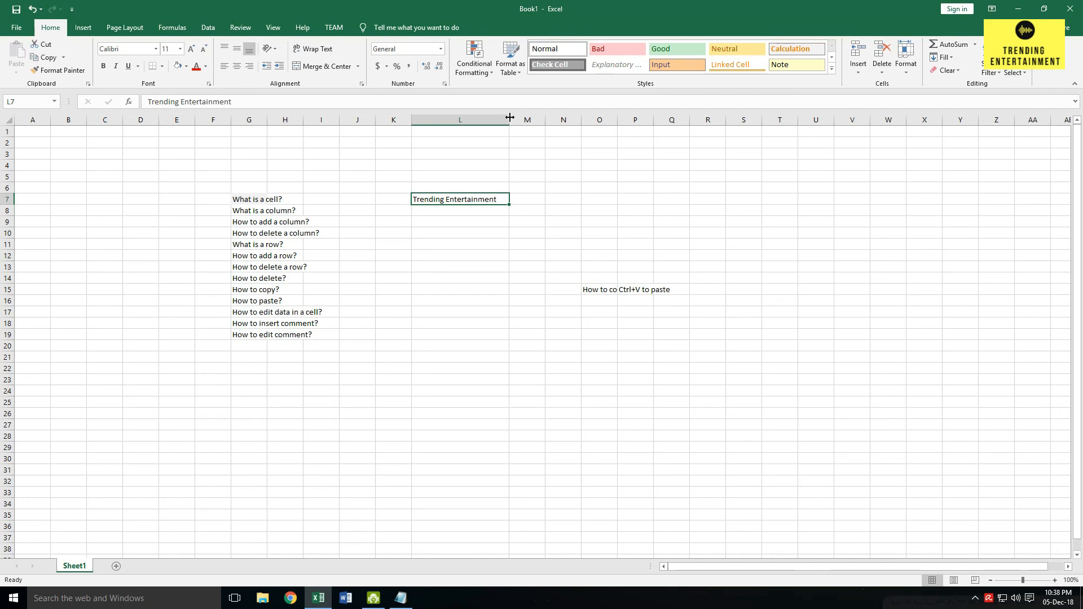
key(ctrl+z)
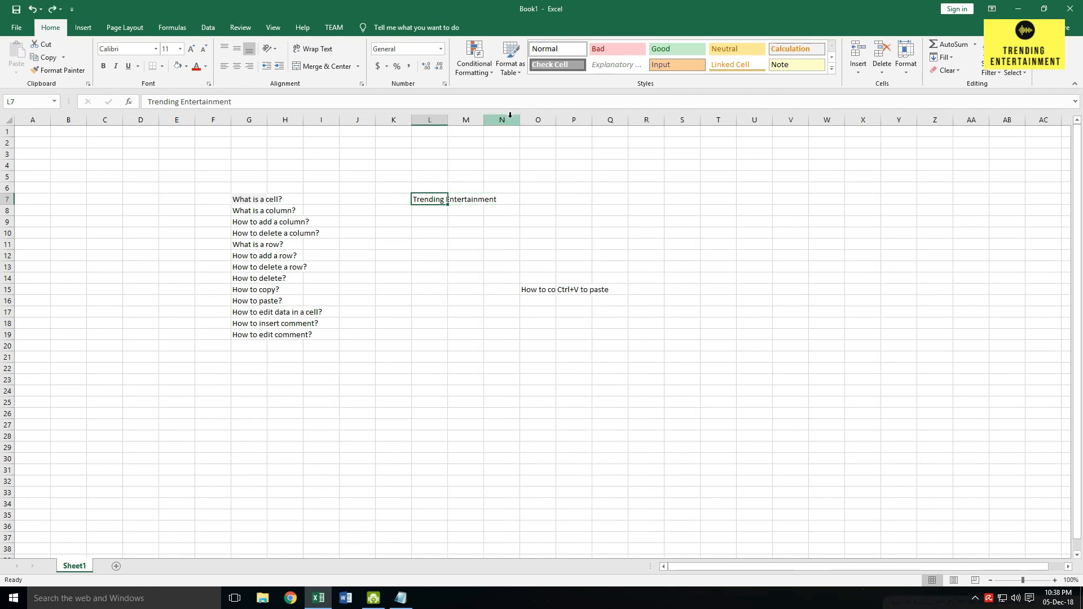
double_click(449, 120)
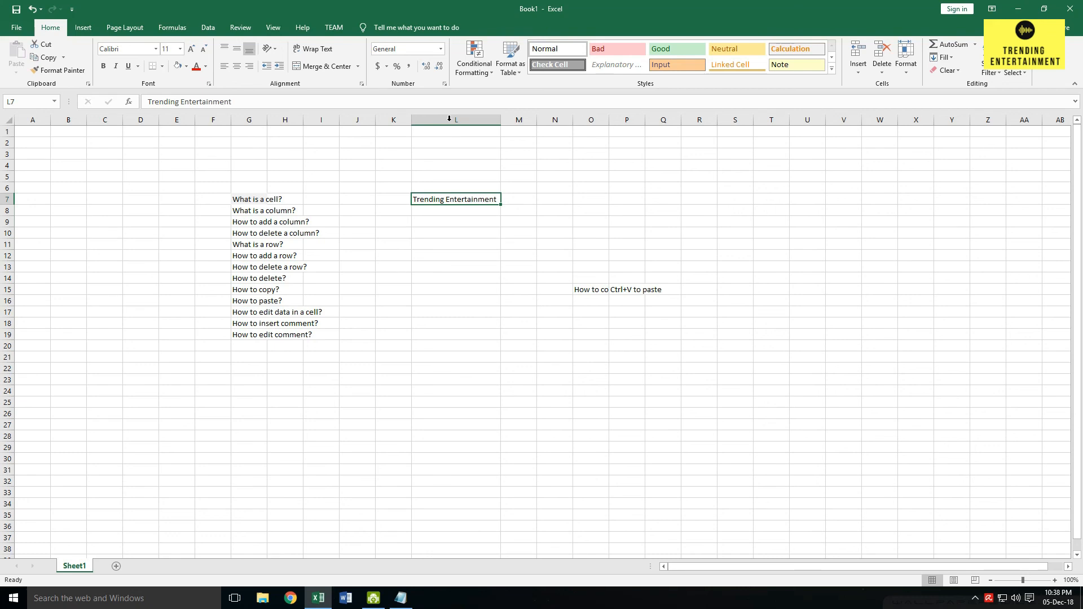
click(522, 269)
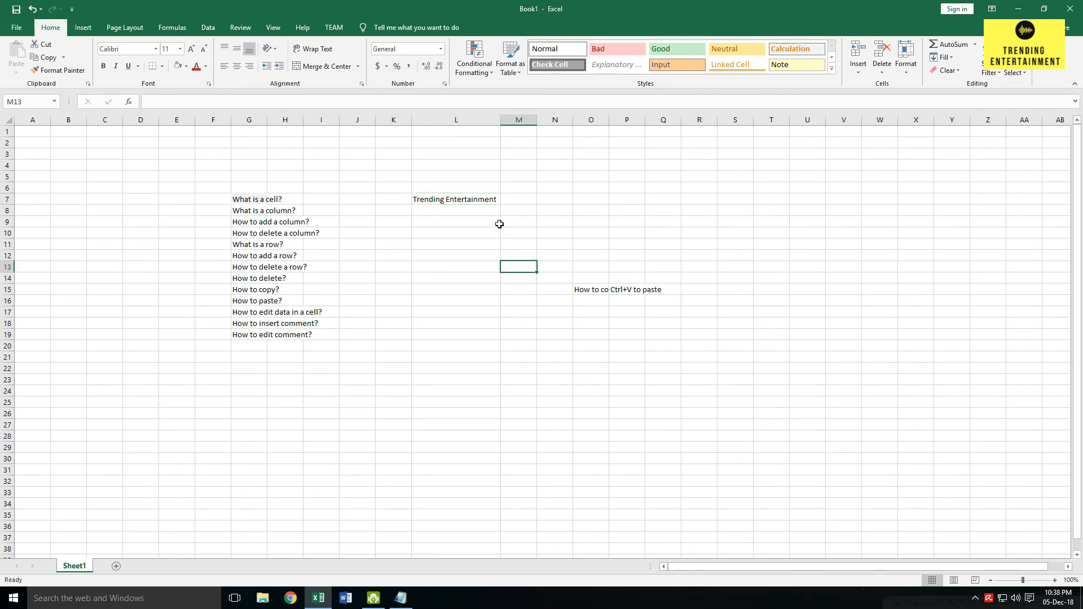